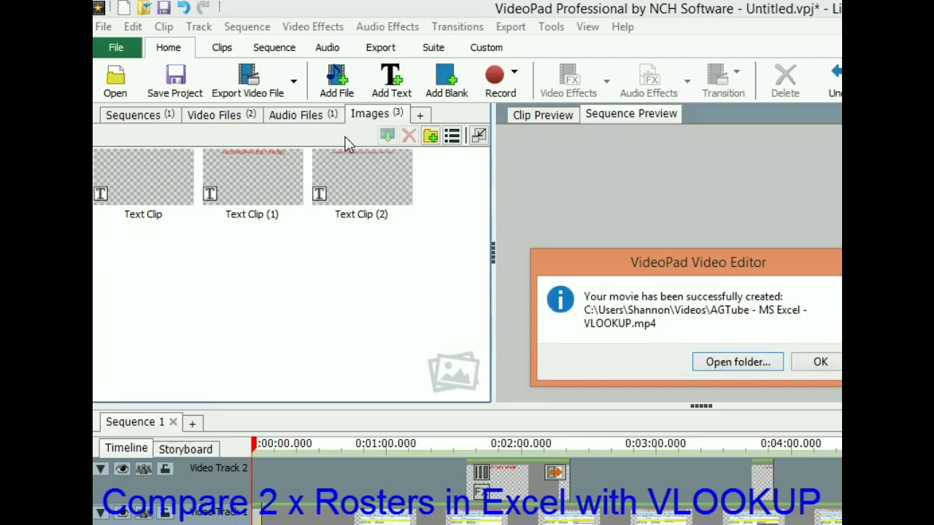
Dismiss VideoPad's 'Your movie has been successfully created' notice with OK.
click(815, 363)
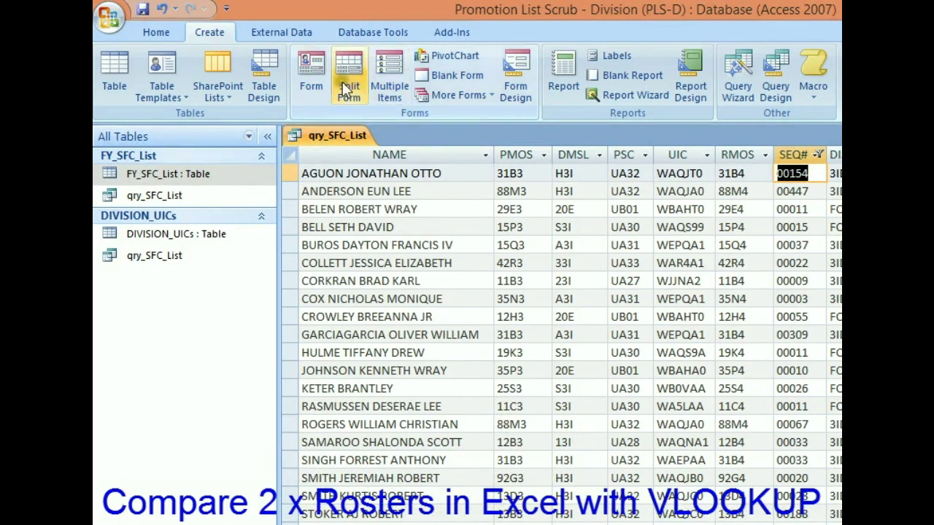
Close qry_SFC_List without saving changes and start a blank Form1 in Form Design view.
click(515, 87)
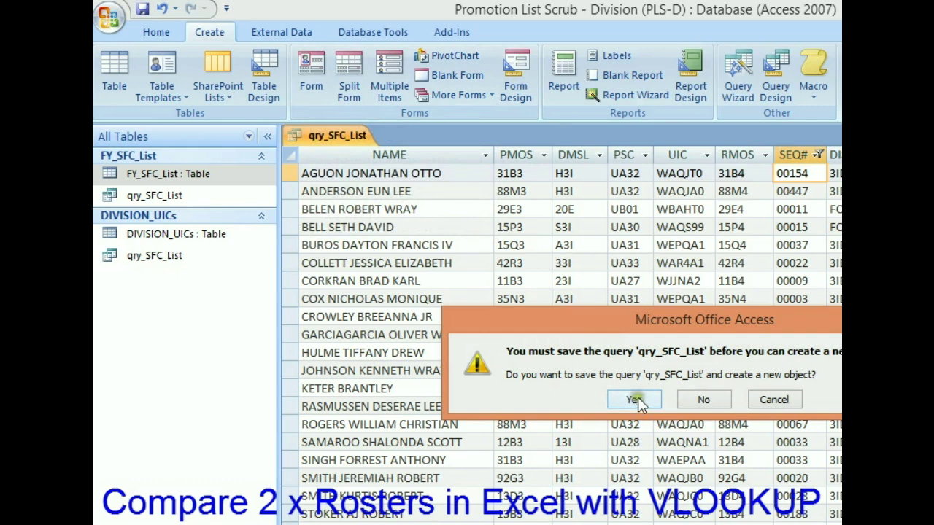
click(794, 399)
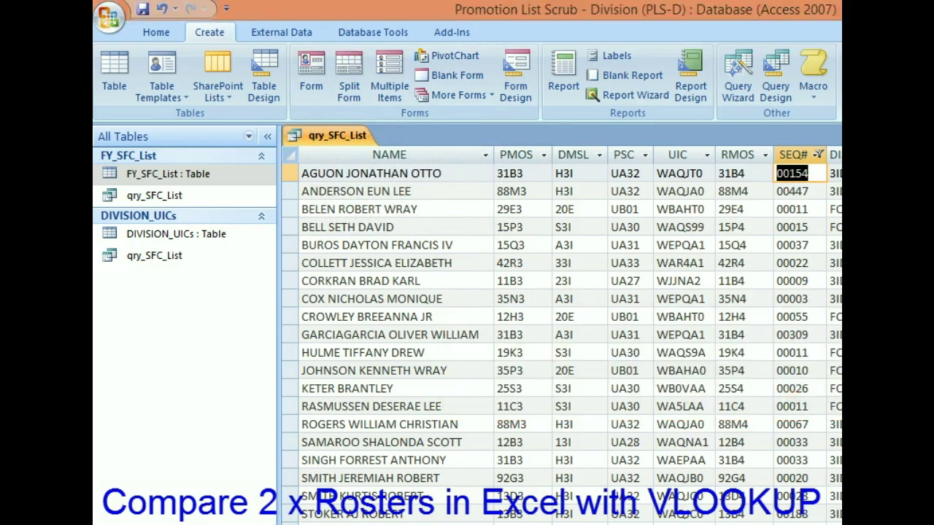
key(ctrl+F4)
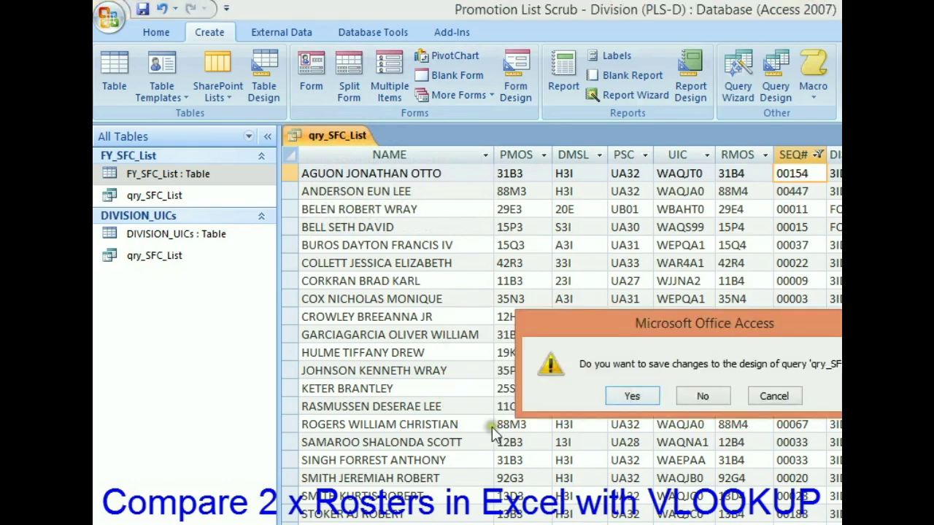
click(678, 395)
click(514, 86)
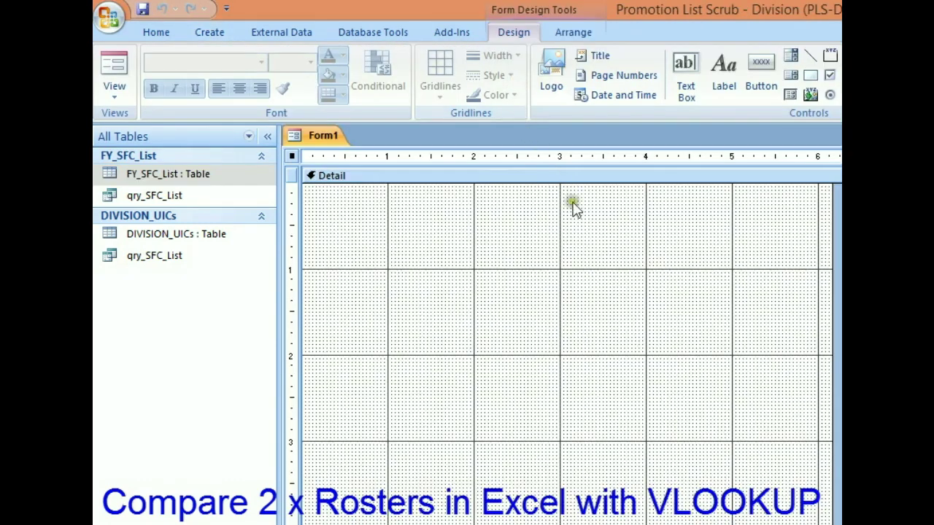
click(695, 89)
Draw an unbound text box, move its label above it and centre-align it.
drag(427, 245, 499, 264)
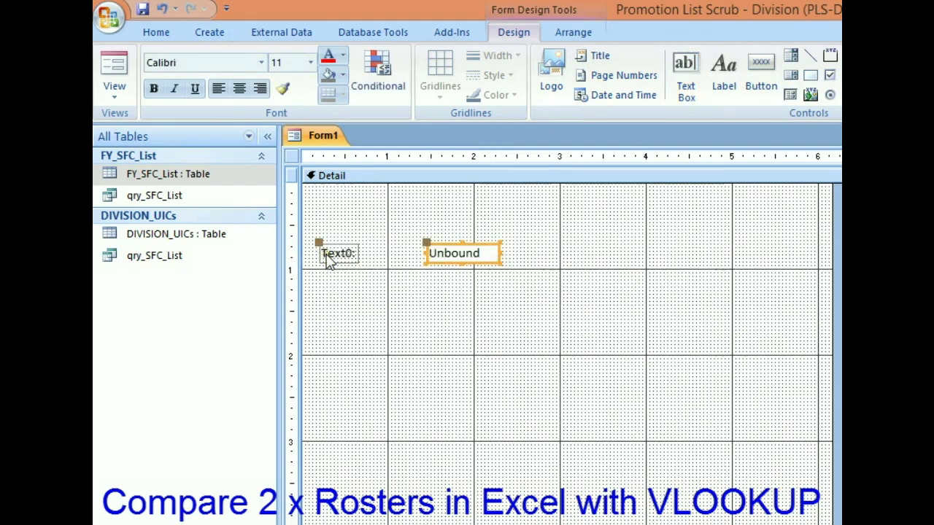
drag(319, 244, 425, 221)
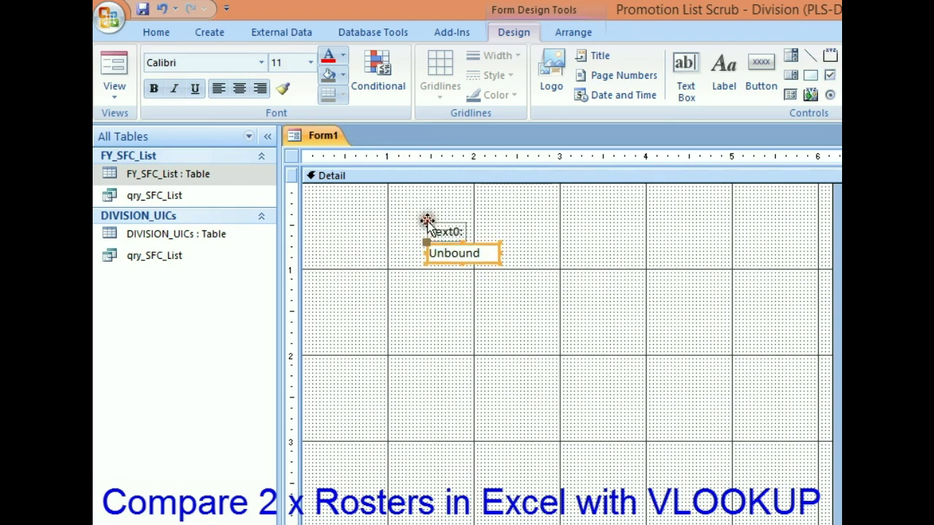
click(240, 88)
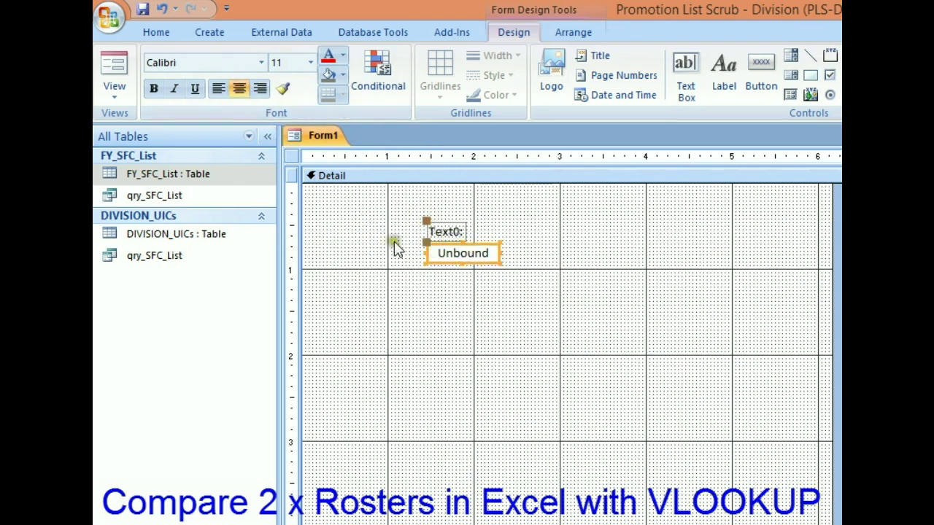
drag(402, 241, 411, 246)
Duplicate the label-and-box pair into two columns of three on the form.
key(ctrl+v)
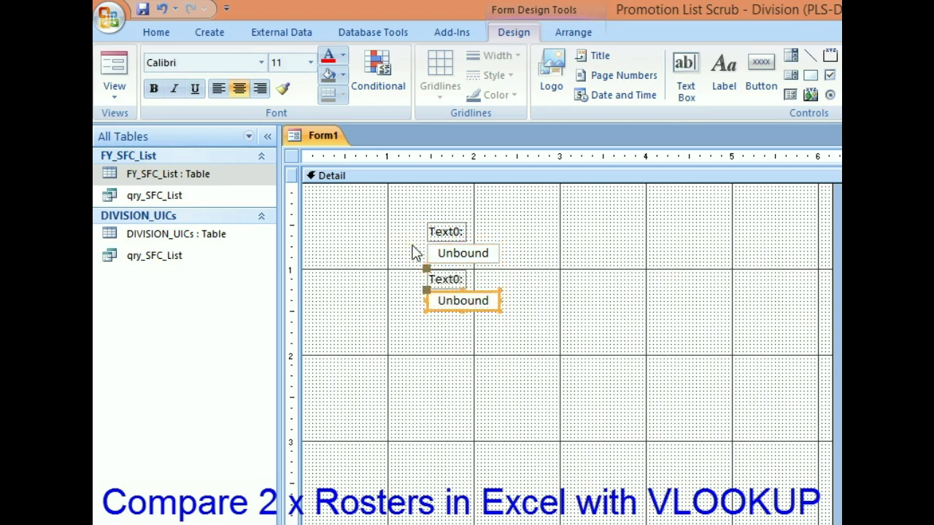
key(ctrl+v)
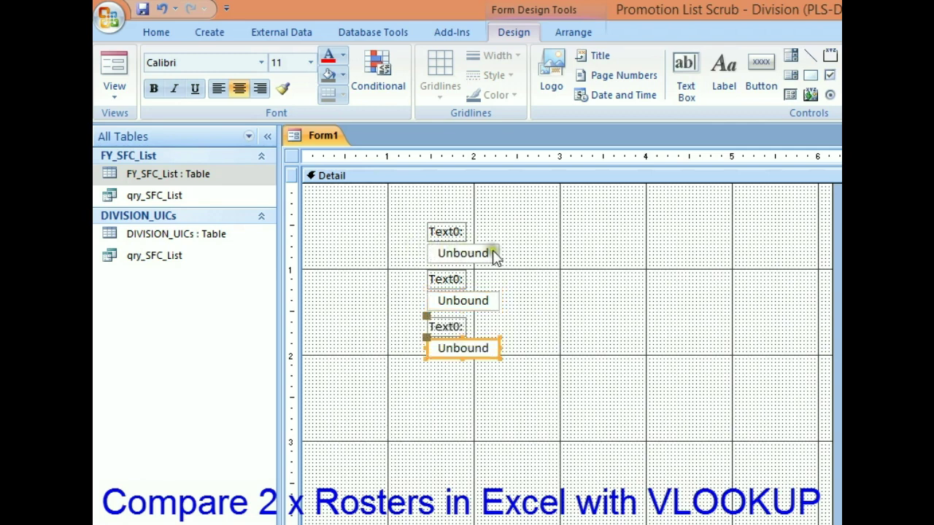
key(ctrl+v)
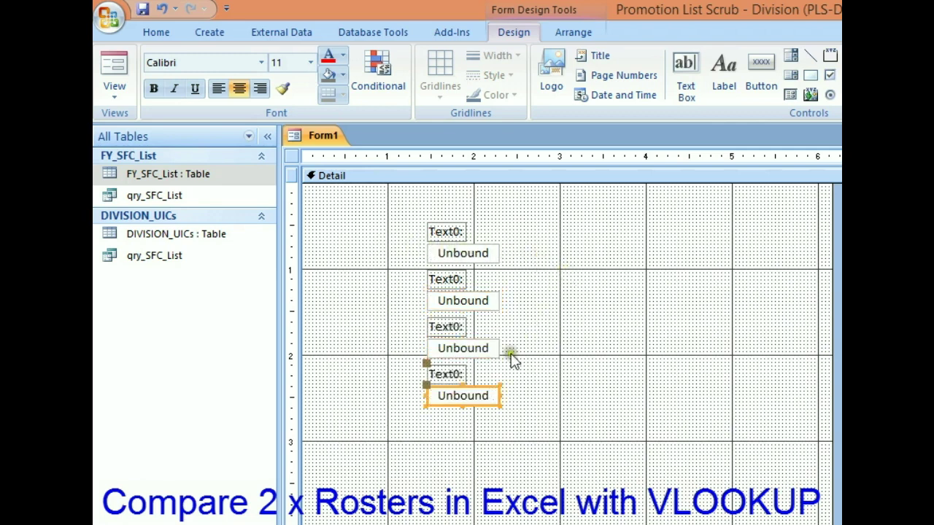
drag(442, 403, 559, 265)
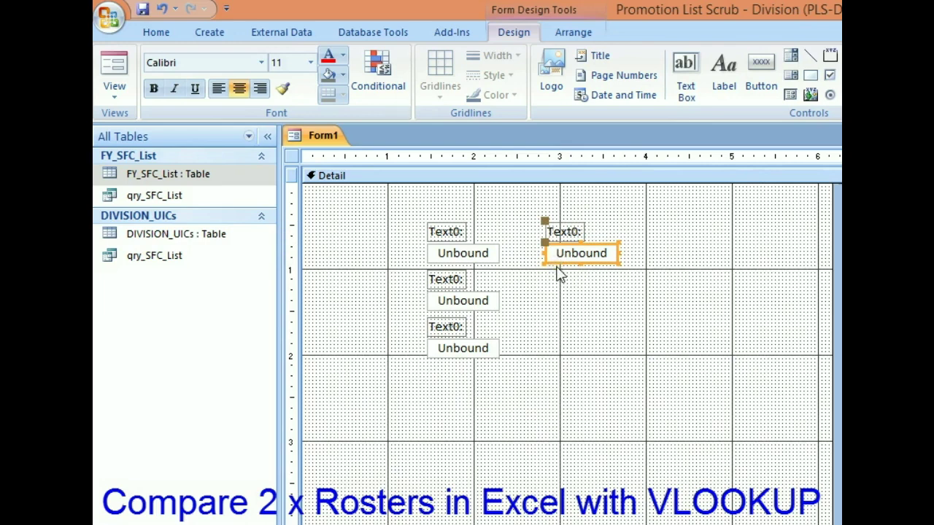
key(ctrl+d)
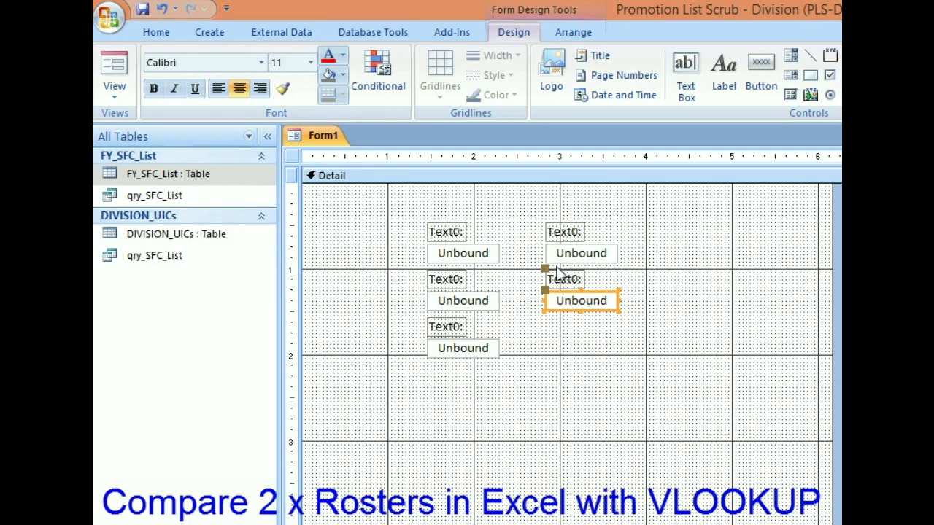
key(ctrl+d)
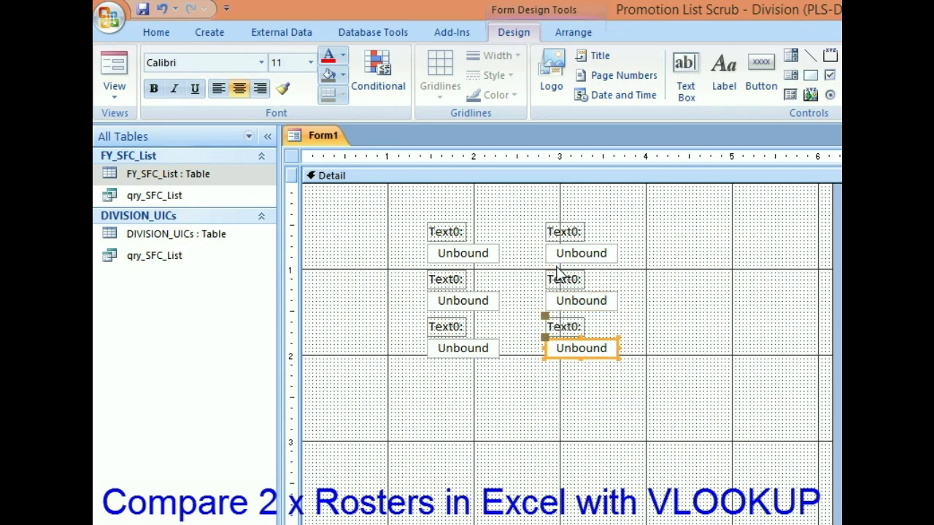
click(442, 232)
click(443, 233)
Retype the three left-column Text0 labels as Competed, Selected and Select %.
double_click(446, 234)
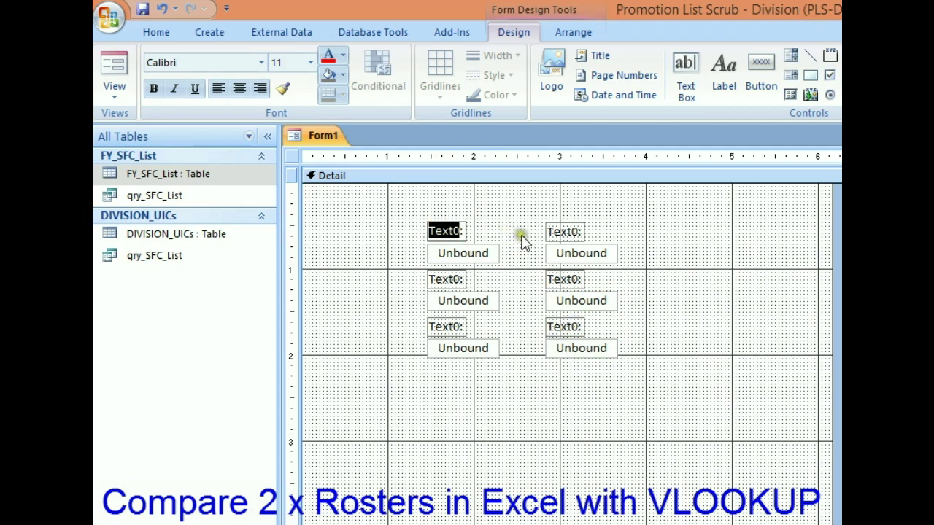
text(Competed)
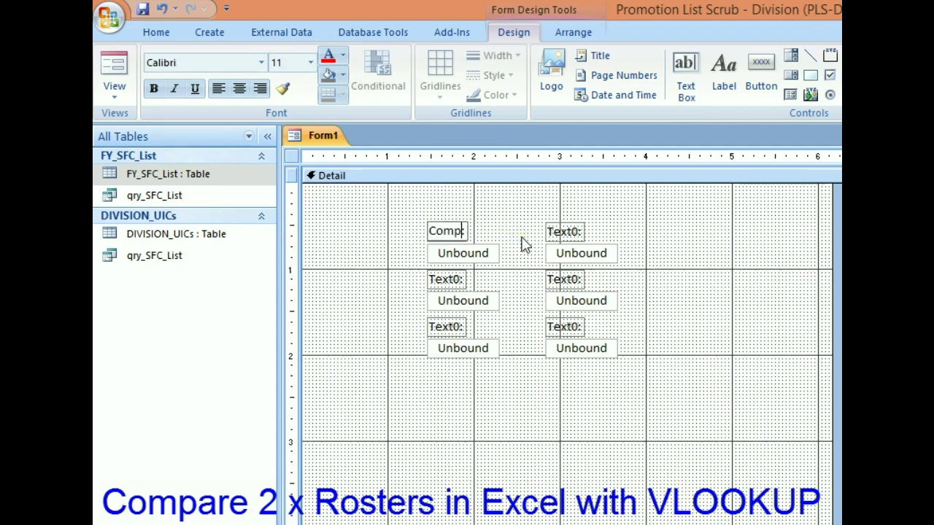
click(444, 254)
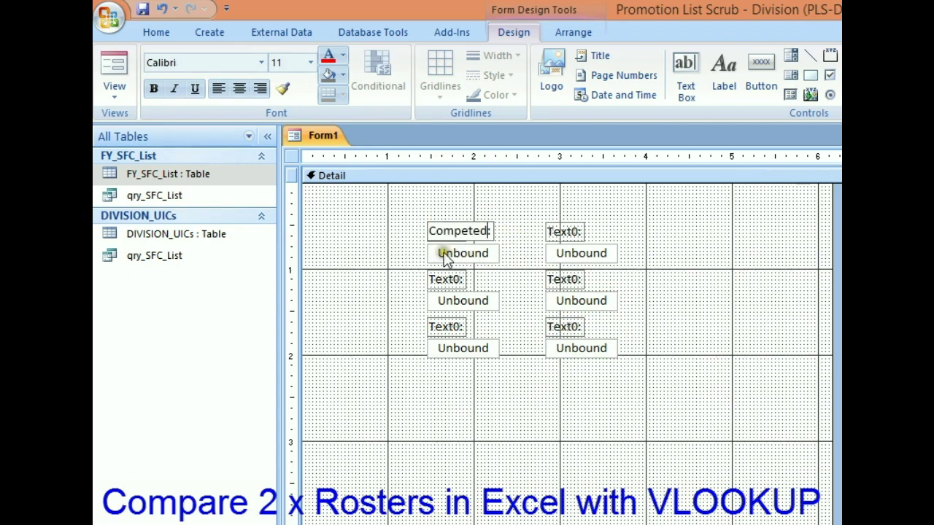
click(446, 278)
double_click(447, 278)
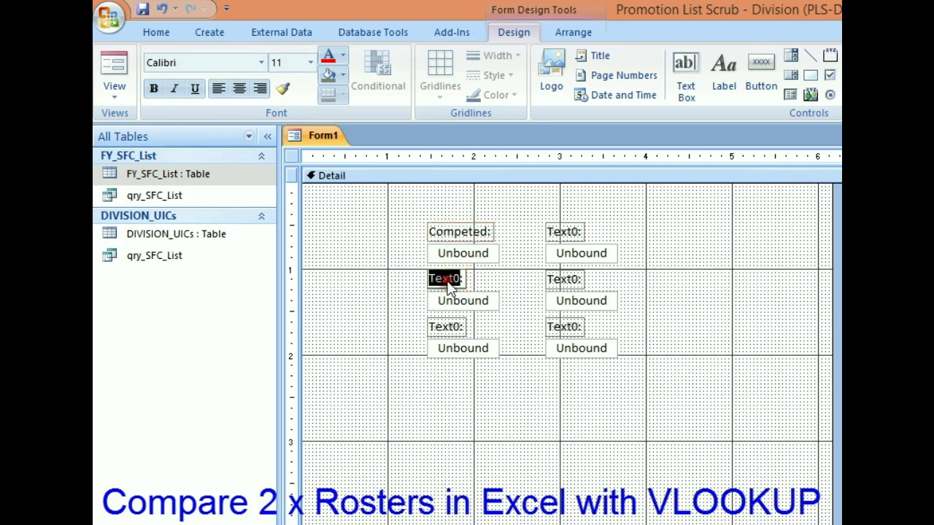
text(D)
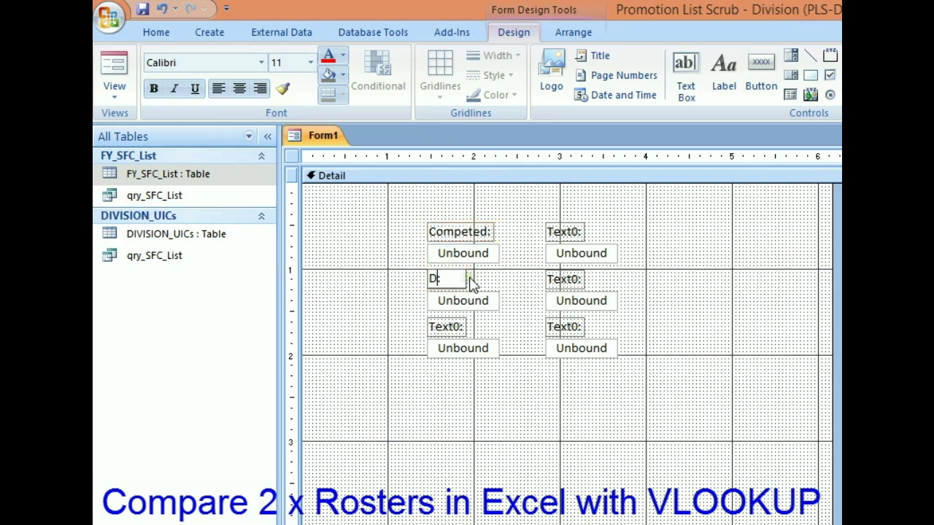
text(elected:)
click(447, 326)
double_click(447, 327)
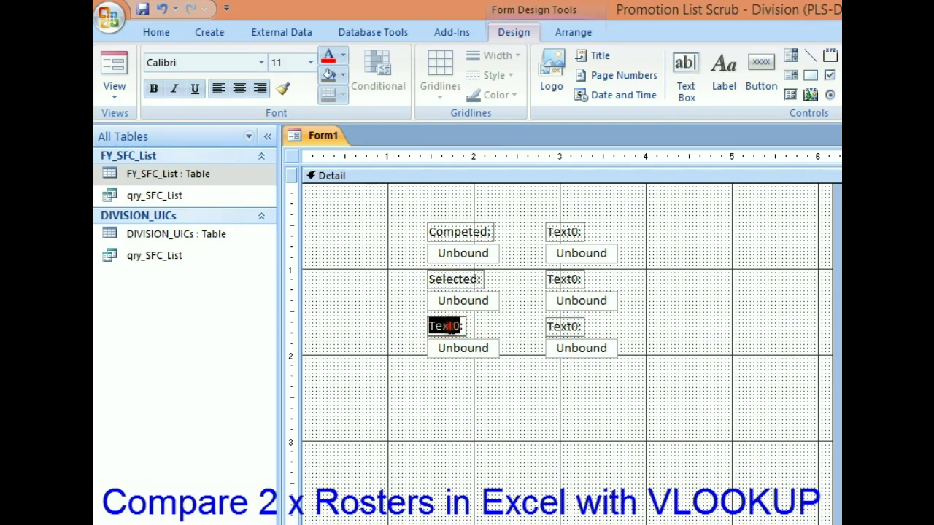
text(Selec)
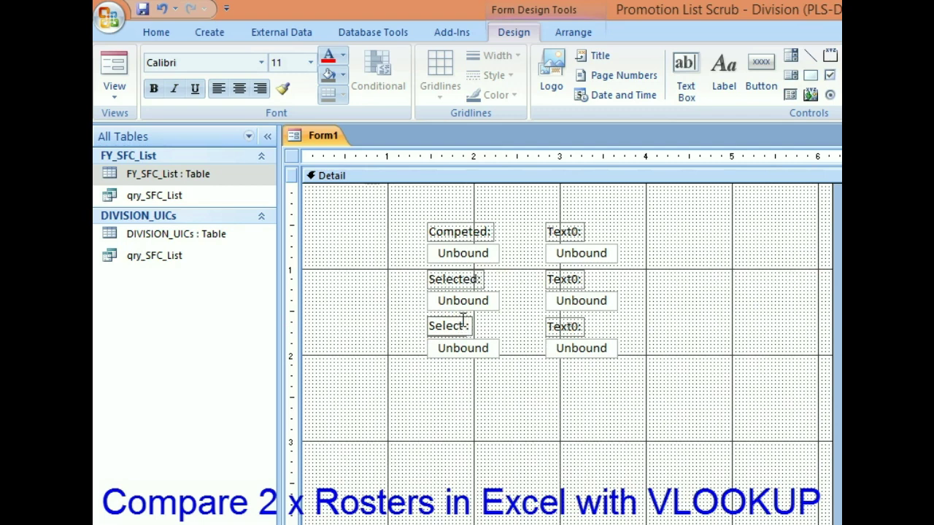
text(t %)
Draw a DIVISION heading label over the left column and an ARMY heading over the right.
click(721, 71)
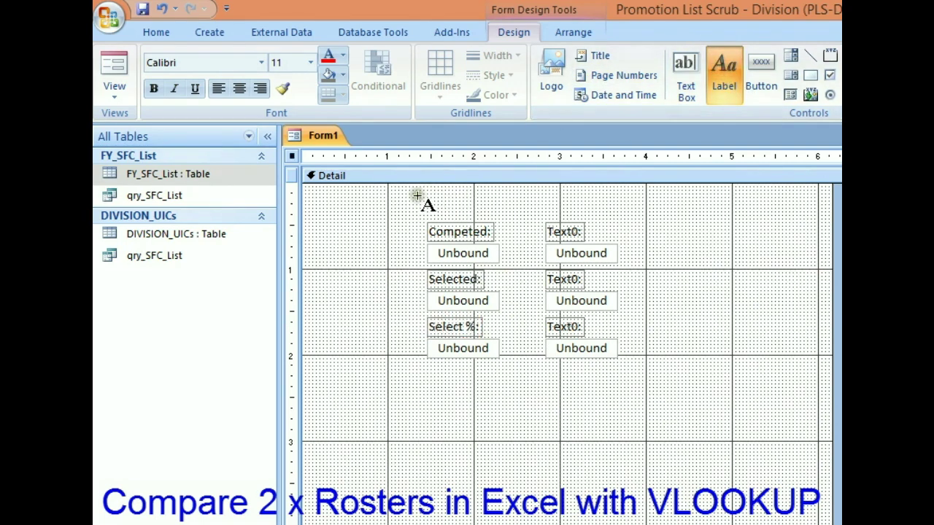
drag(413, 187, 499, 217)
text(DIVISION)
click(518, 210)
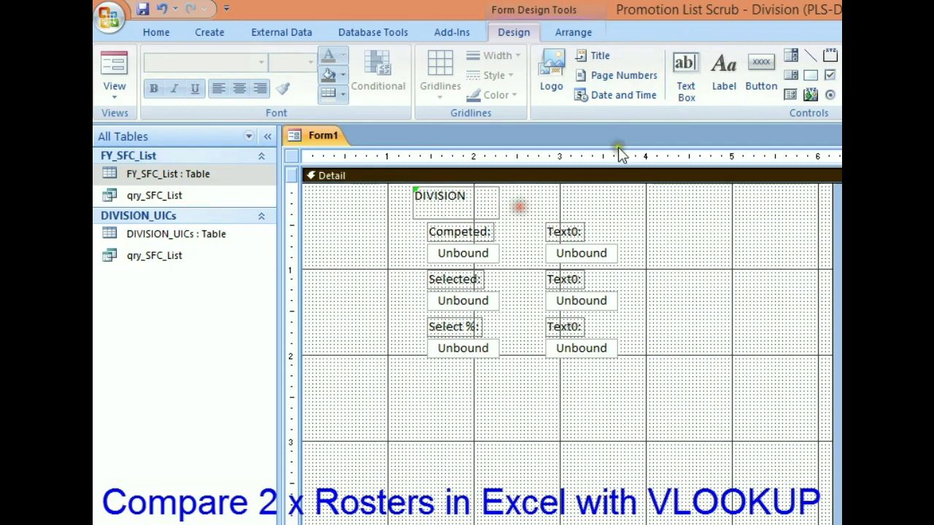
click(724, 73)
drag(534, 188, 624, 218)
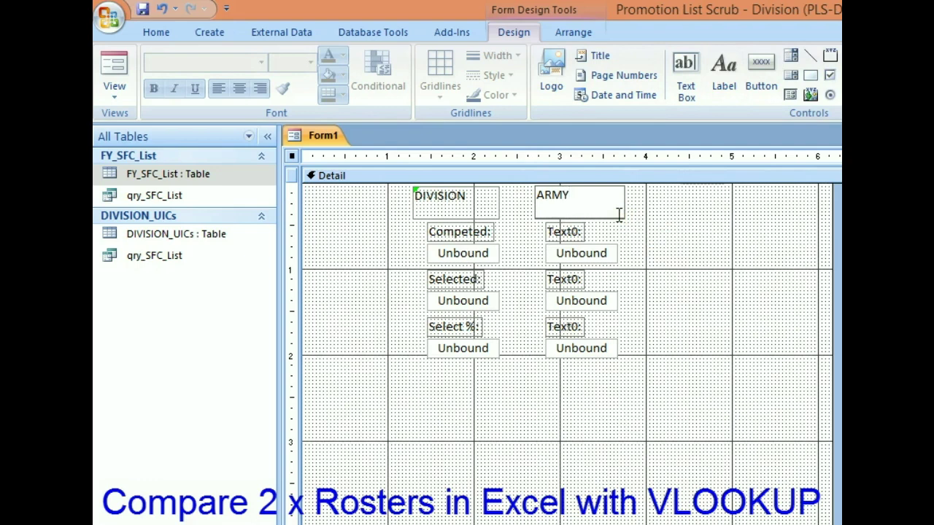
click(512, 216)
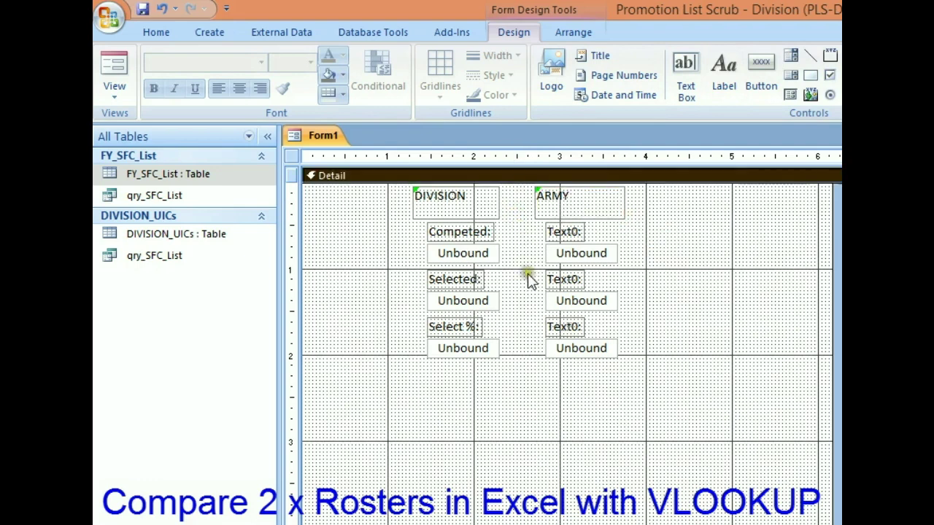
Retype the three ARMY column labels as Competed:, Selected: and Select %:.
click(557, 233)
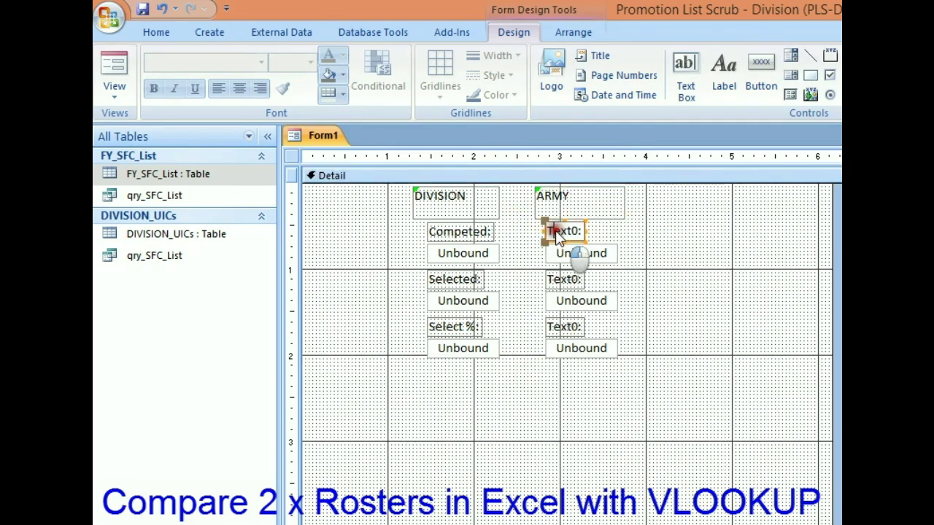
double_click(557, 233)
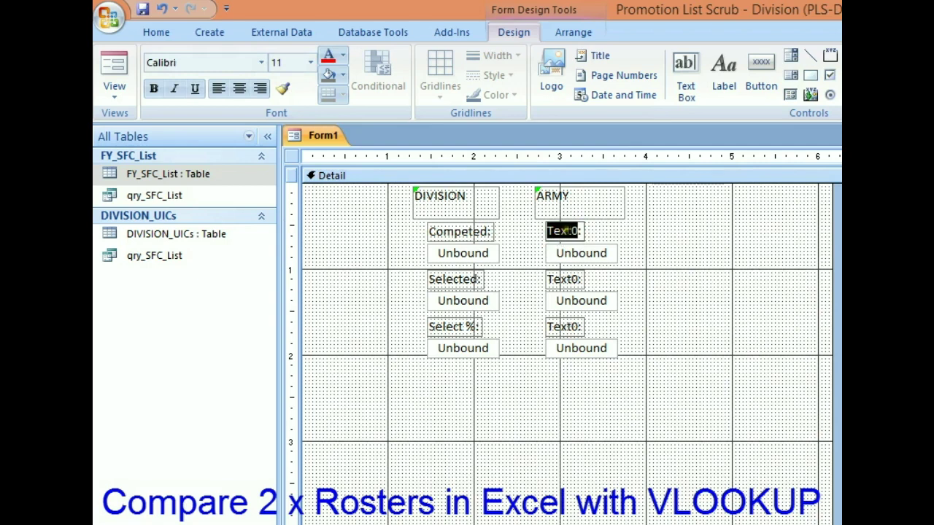
text(Competed:)
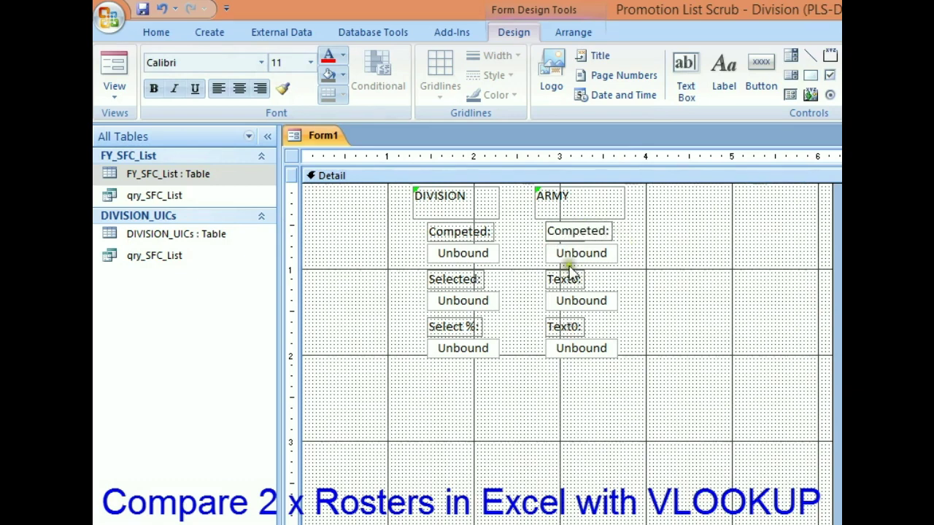
click(573, 279)
double_click(571, 280)
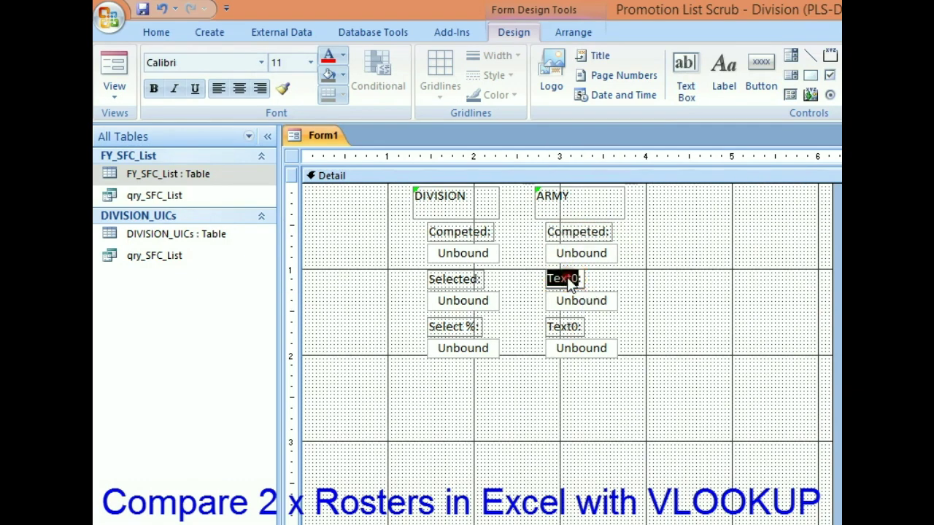
text(Selected:)
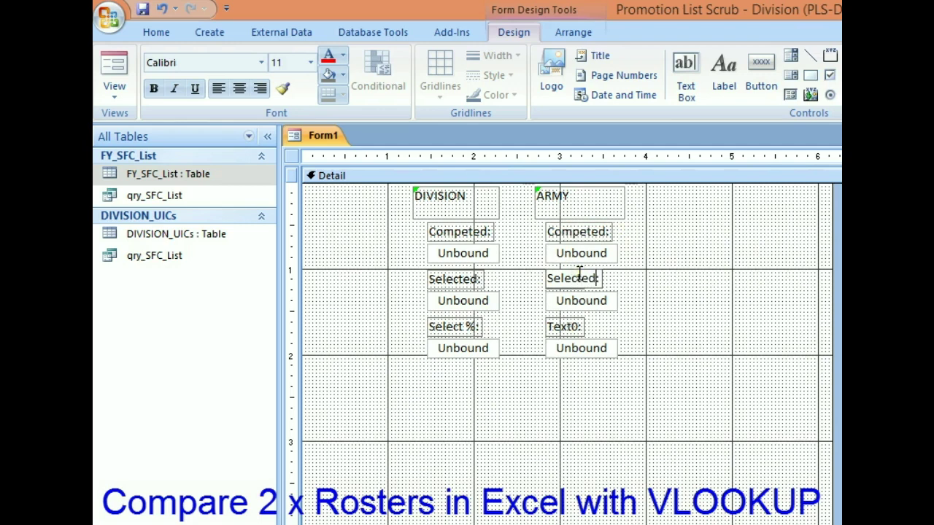
click(568, 327)
double_click(568, 328)
text(Selected)
key(BackSpace)
key(BackSpace)
key(BackSpace)
text(t %)
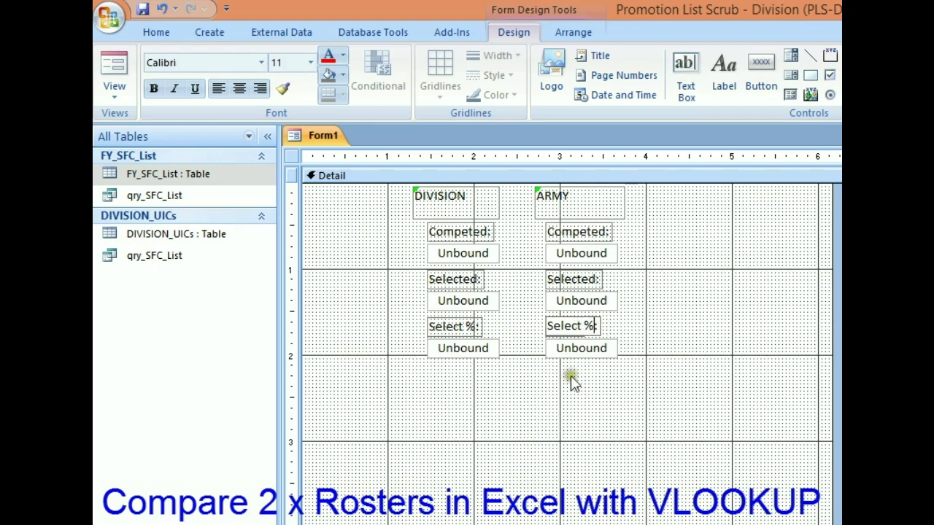
click(536, 413)
Add a text box below both columns labelled Deviation:, with the label above and the box shortened.
click(685, 80)
drag(456, 394, 596, 436)
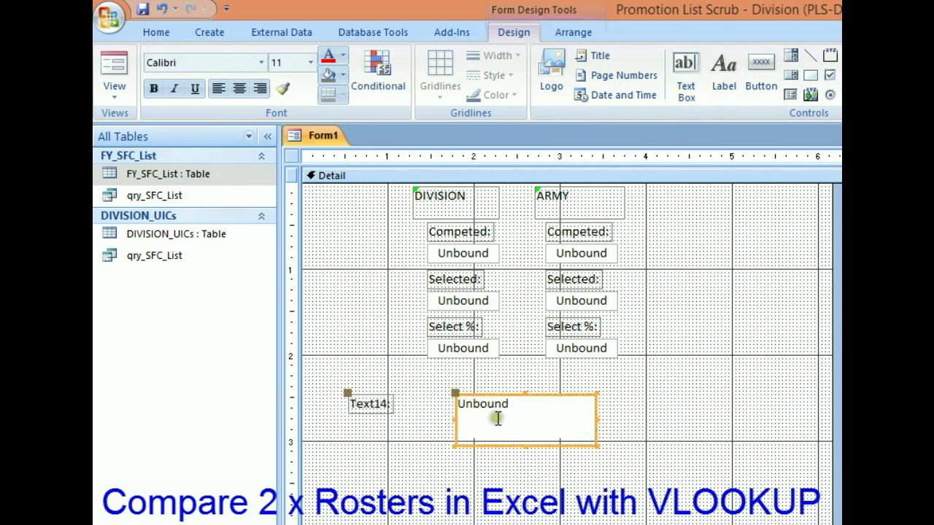
click(364, 408)
click(367, 409)
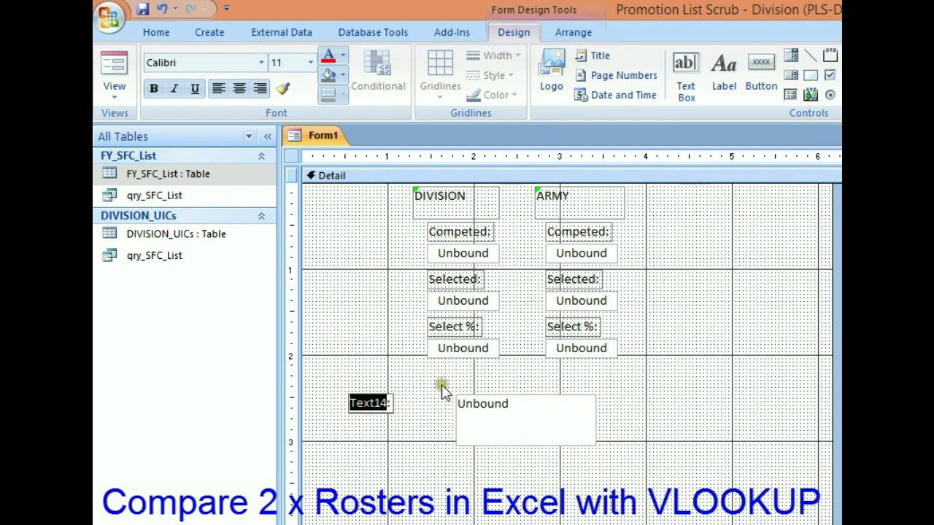
text(Deviation:)
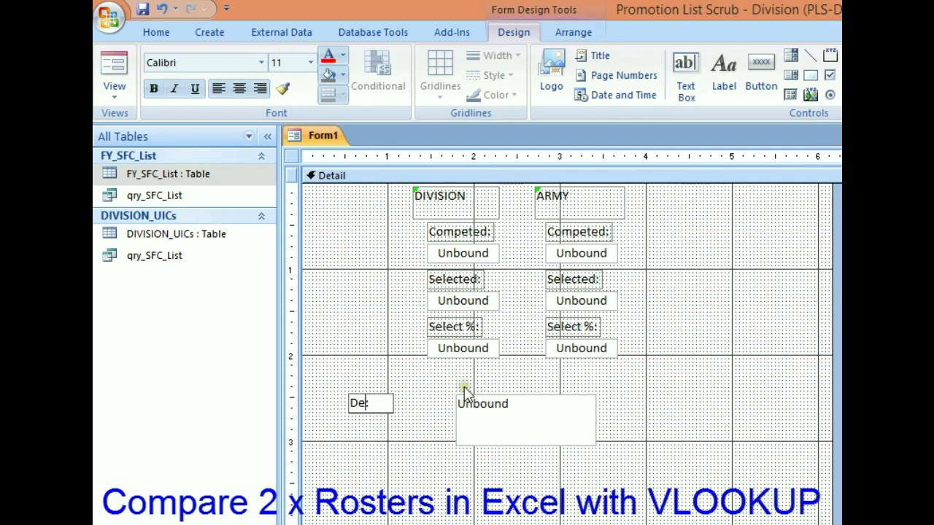
click(397, 448)
click(367, 406)
drag(345, 396, 452, 378)
click(516, 445)
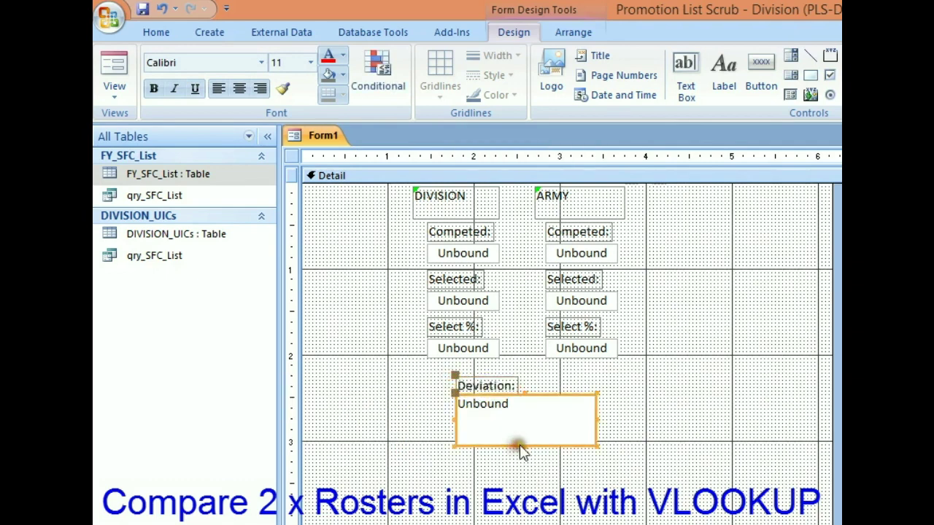
drag(523, 444, 525, 424)
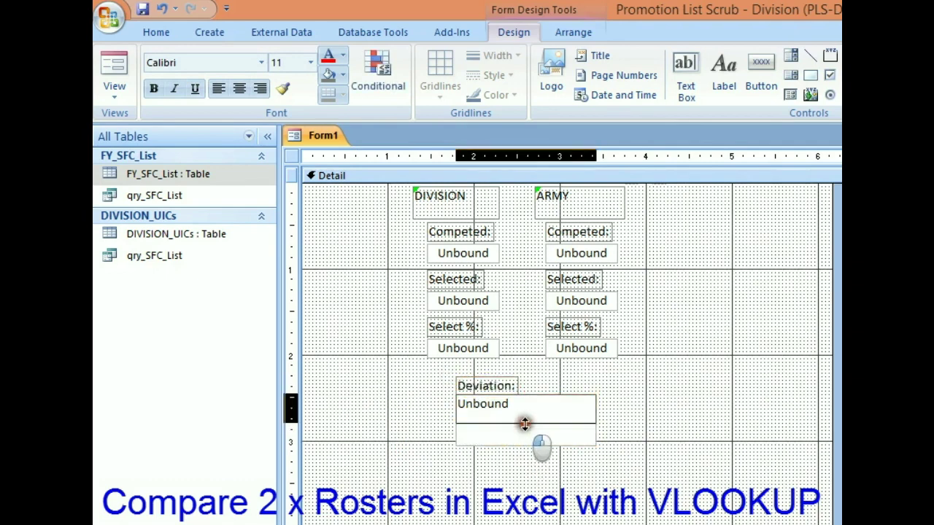
Select the ARMY Competed box and bring up its Property Sheet.
click(467, 249)
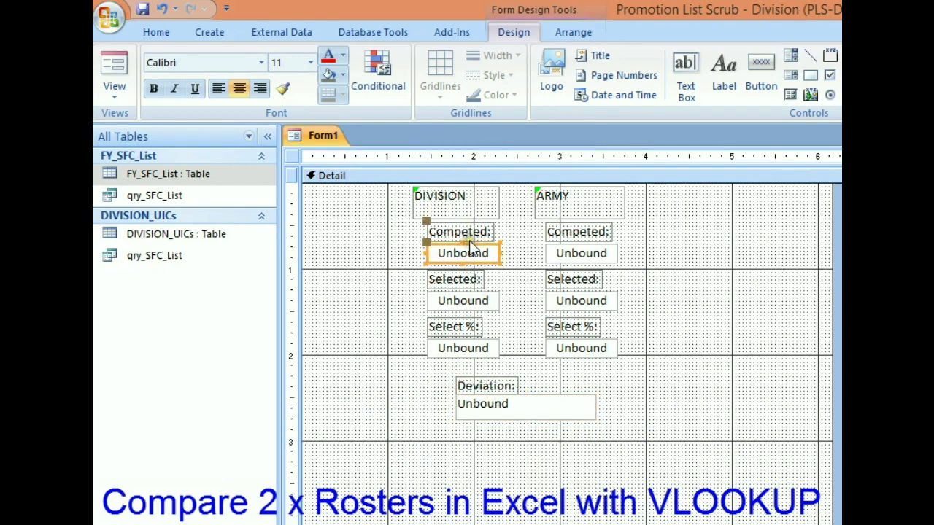
click(602, 254)
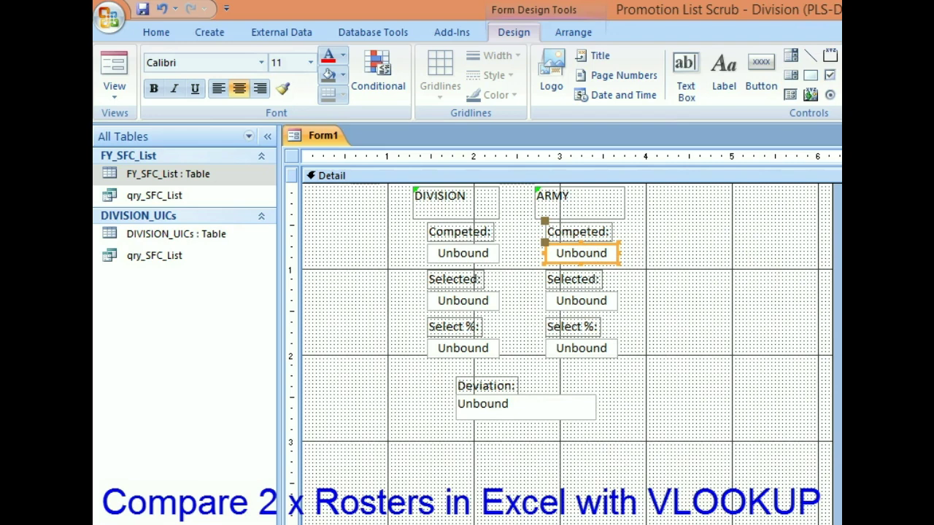
key(F4)
Set the ARMY Competed box's Control Source to =DCount("NAME","FY_SFC_List").
drag(814, 165, 553, 169)
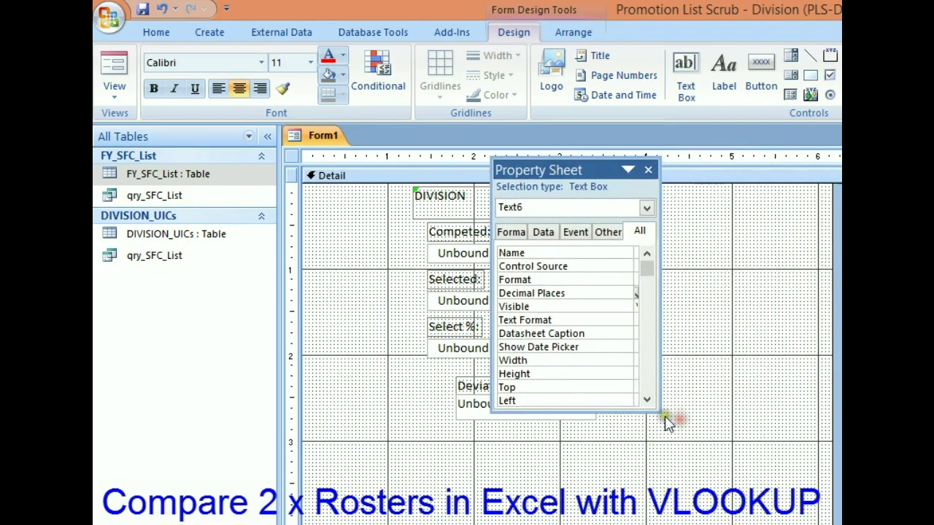
drag(659, 410, 793, 514)
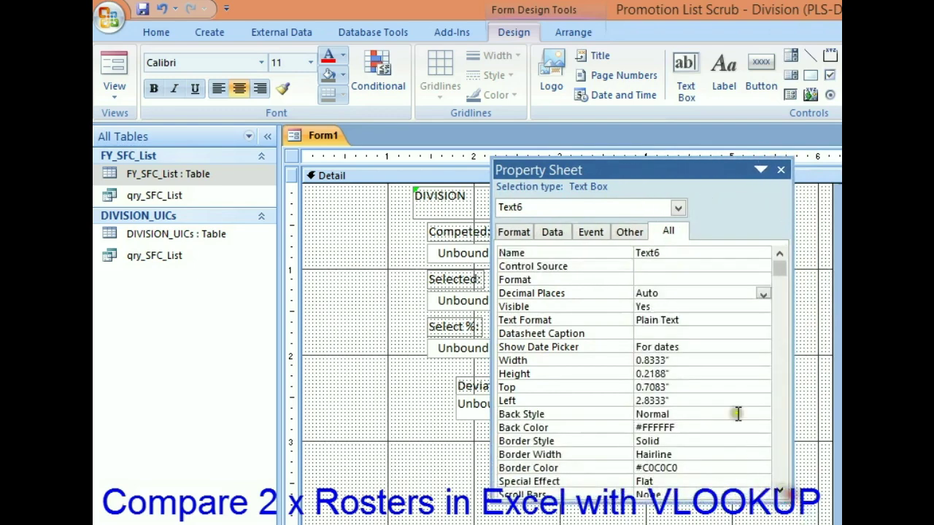
drag(653, 170, 258, 144)
click(269, 235)
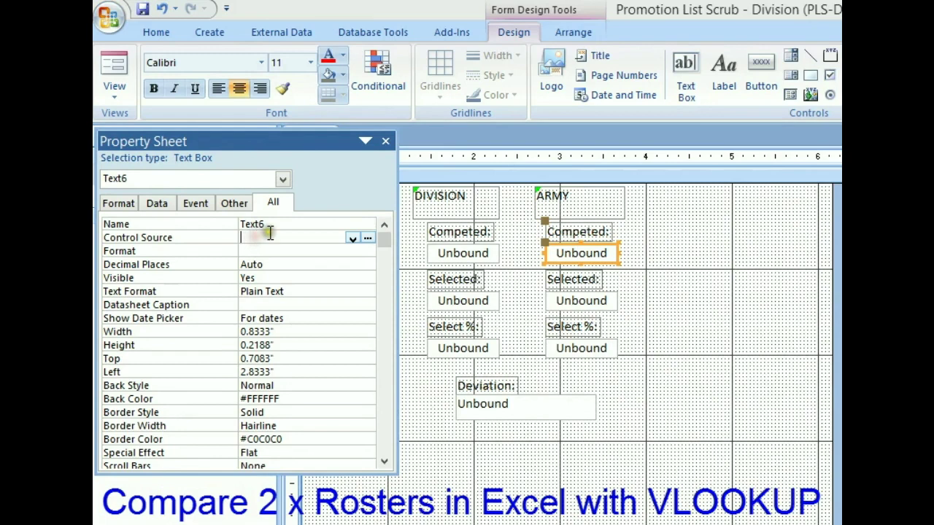
text(=DCount)
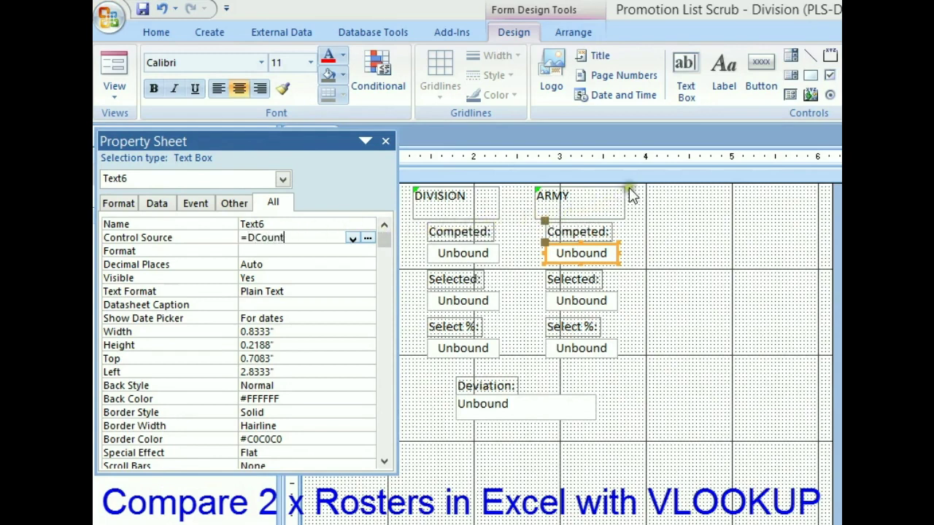
text(("NAME",)
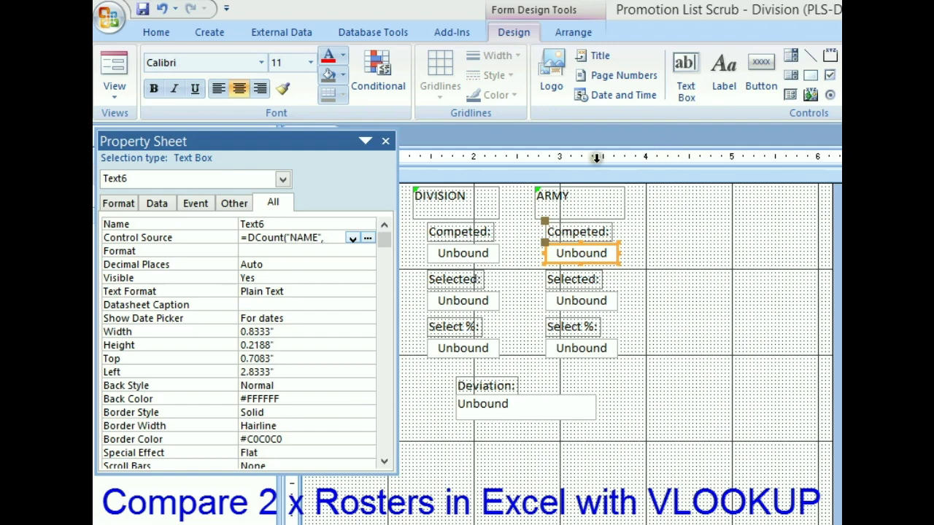
drag(269, 151, 474, 247)
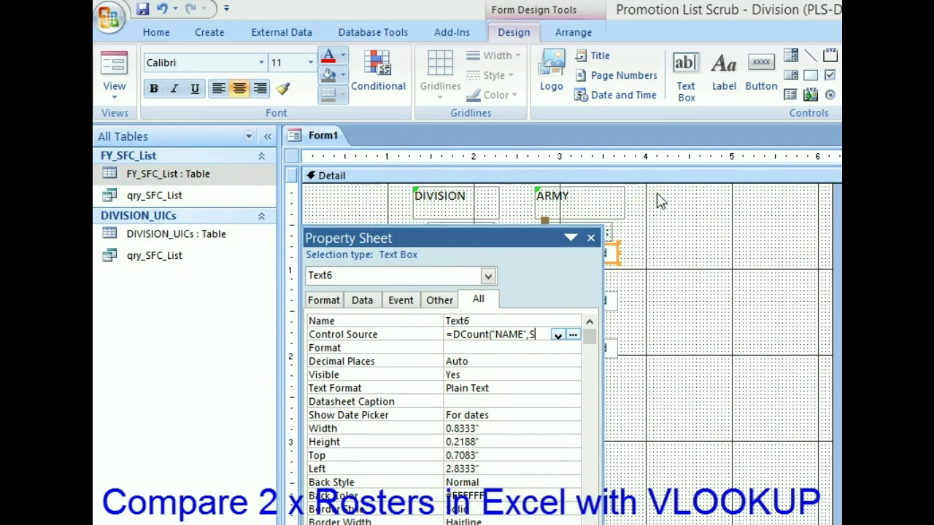
text(FY_SFC)
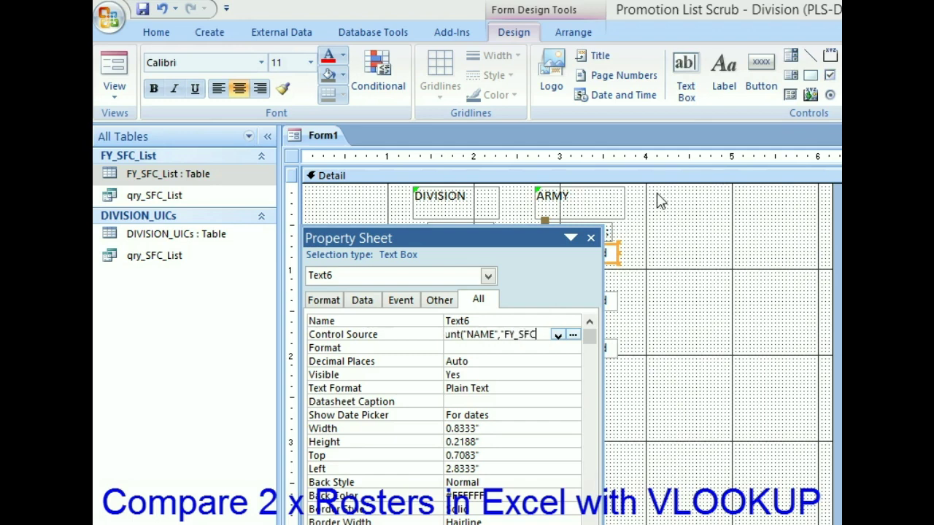
text(_List)
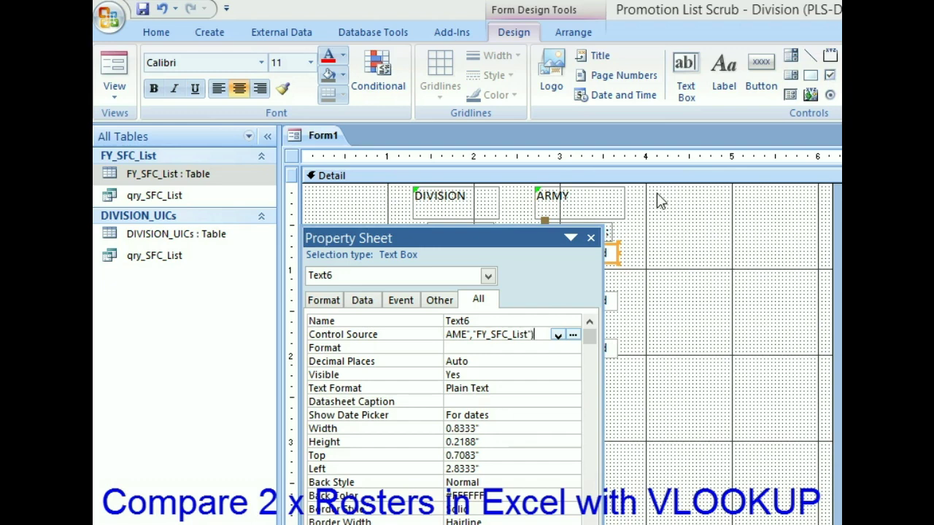
click(475, 362)
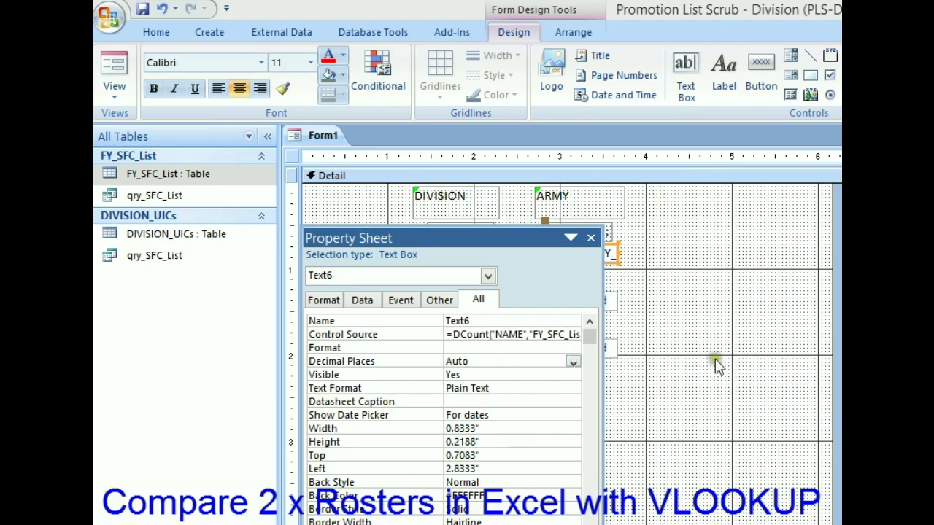
click(727, 326)
Close the Property Sheet and switch the form to Layout view.
click(593, 236)
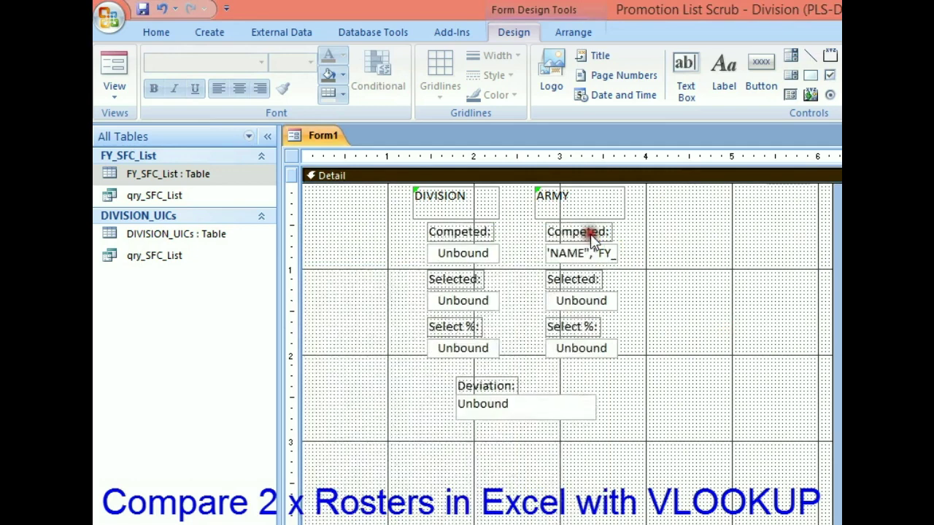
click(113, 69)
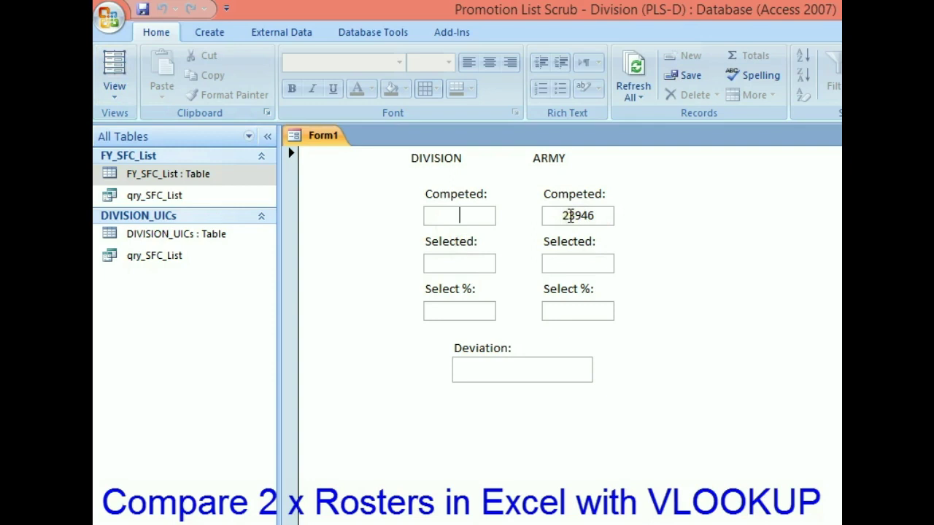
click(117, 95)
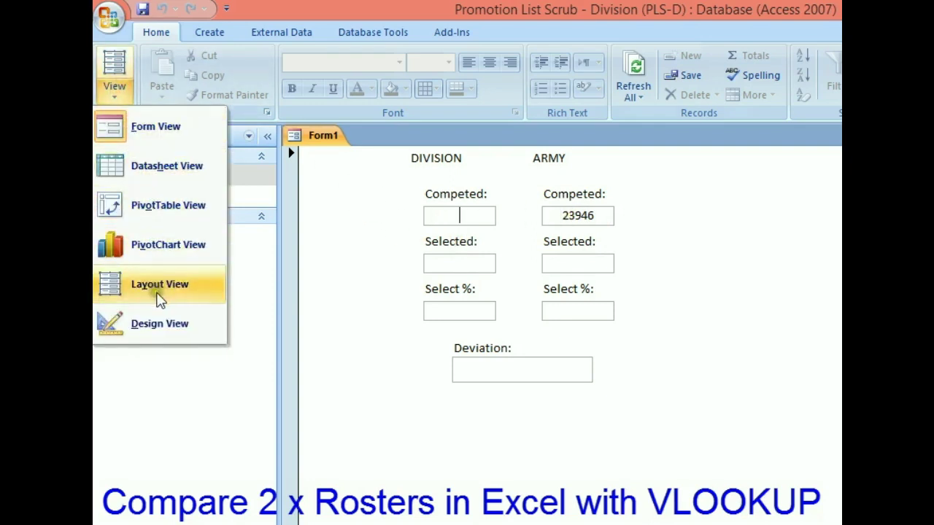
click(157, 287)
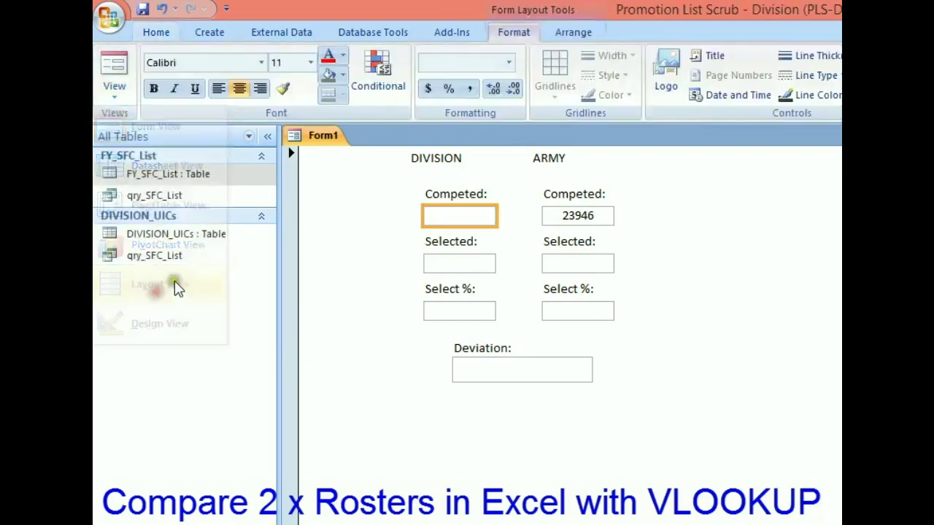
Set the DIVISION Competed box's Control Source to =DCount("NAME","qry_SFC_List"), showing 102.
right_click(456, 216)
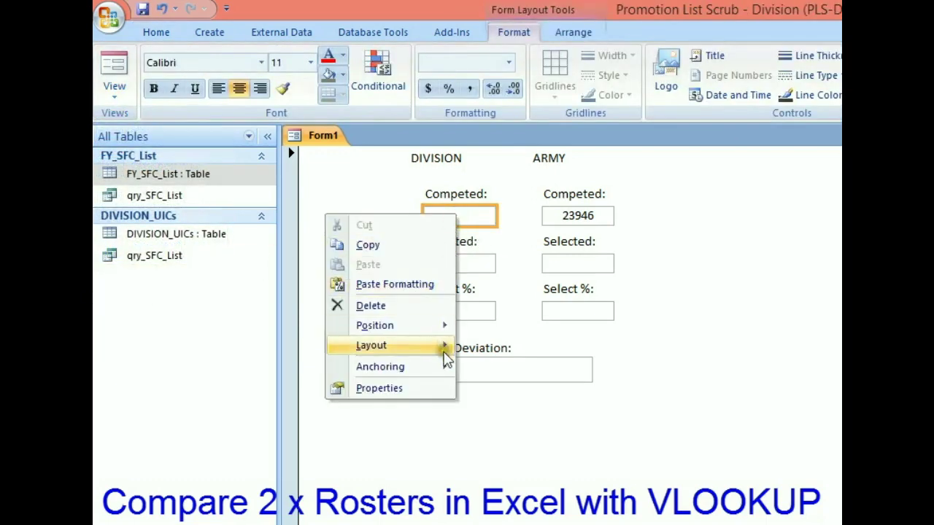
click(441, 388)
drag(443, 237, 617, 292)
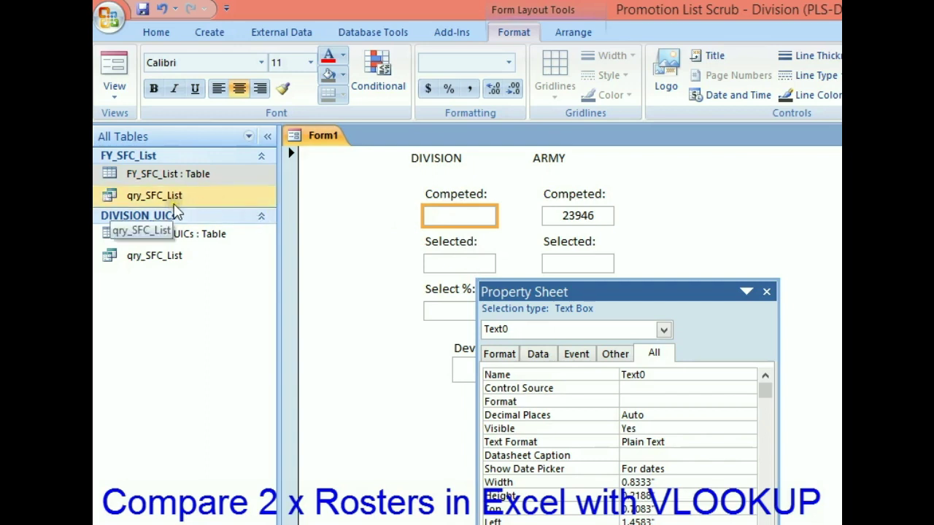
click(633, 388)
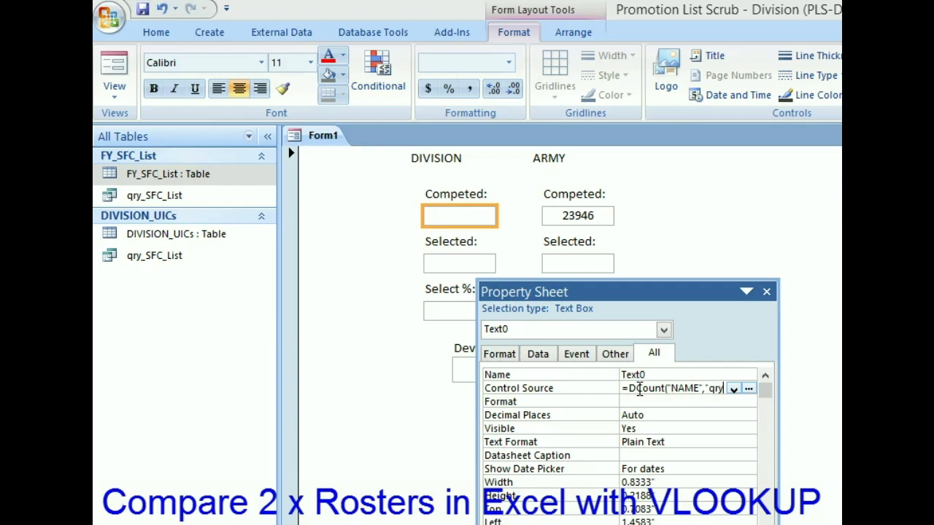
text(_SF)
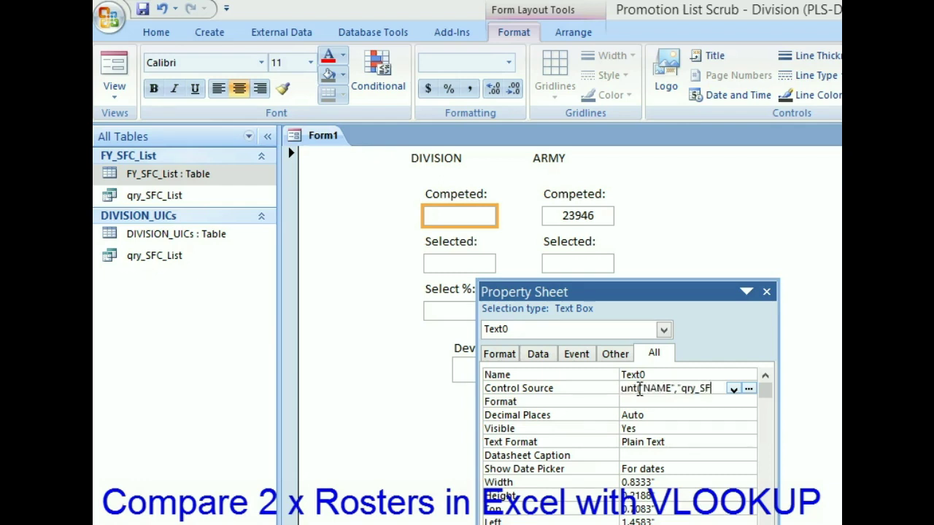
text(C_List)
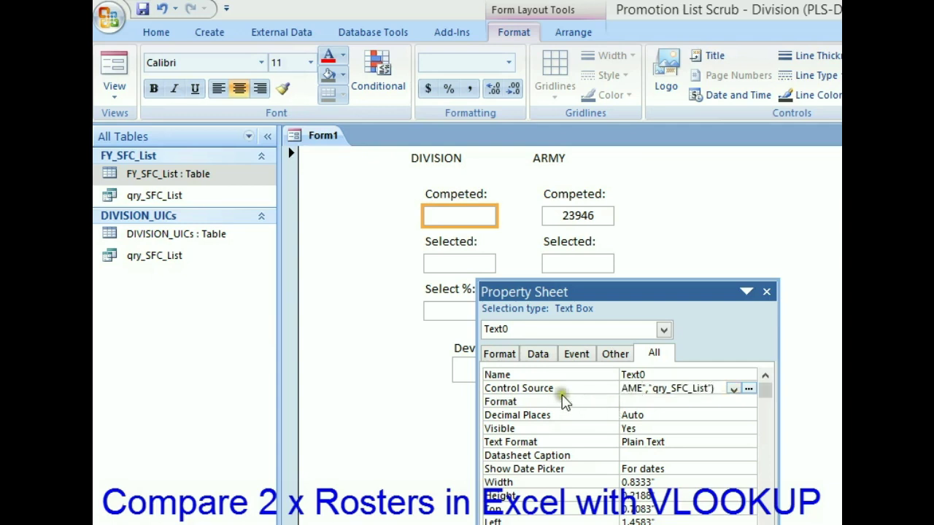
key(Return)
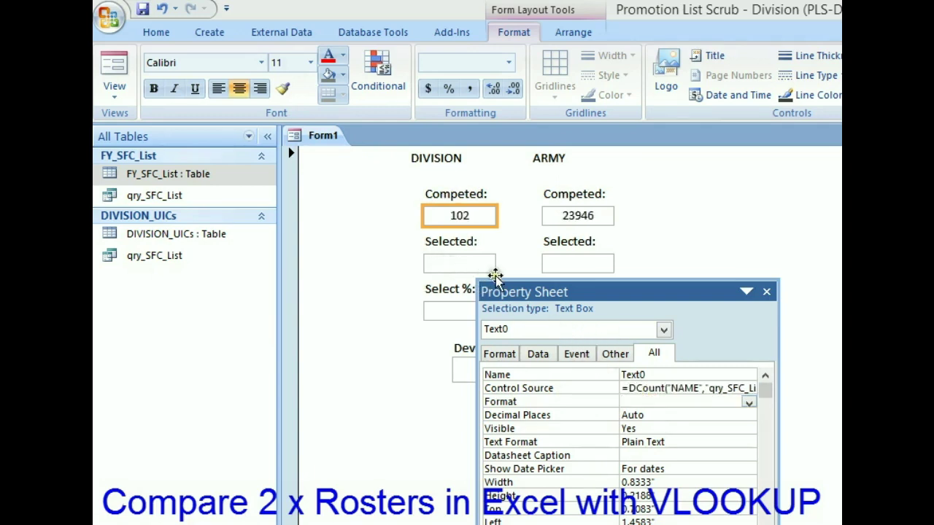
click(638, 293)
drag(638, 293, 823, 231)
click(471, 271)
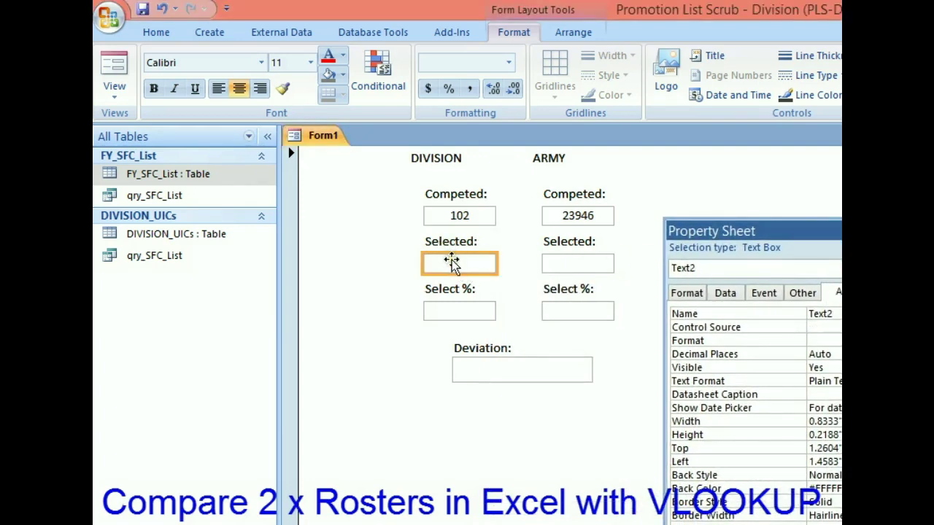
Copy the Competed box's DCount formula into the DIVISION Selected box's Control Source.
click(460, 215)
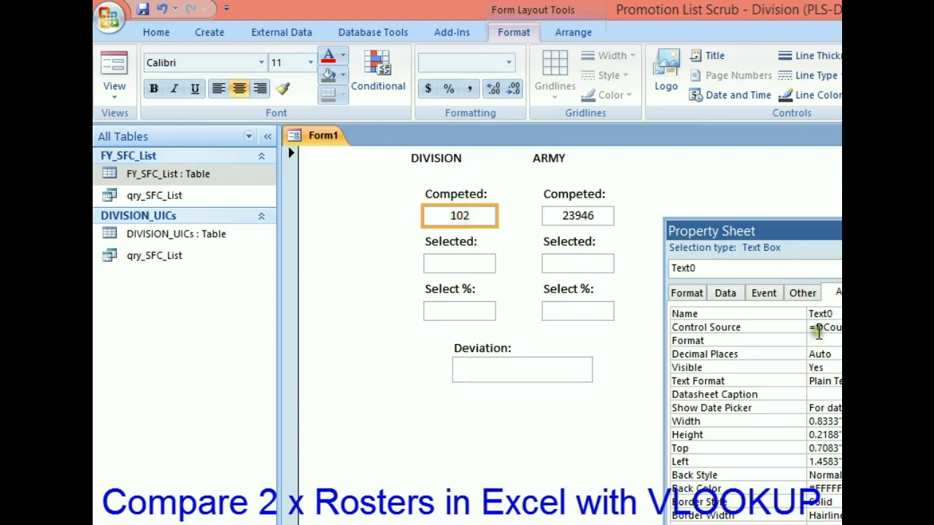
click(811, 327)
double_click(812, 327)
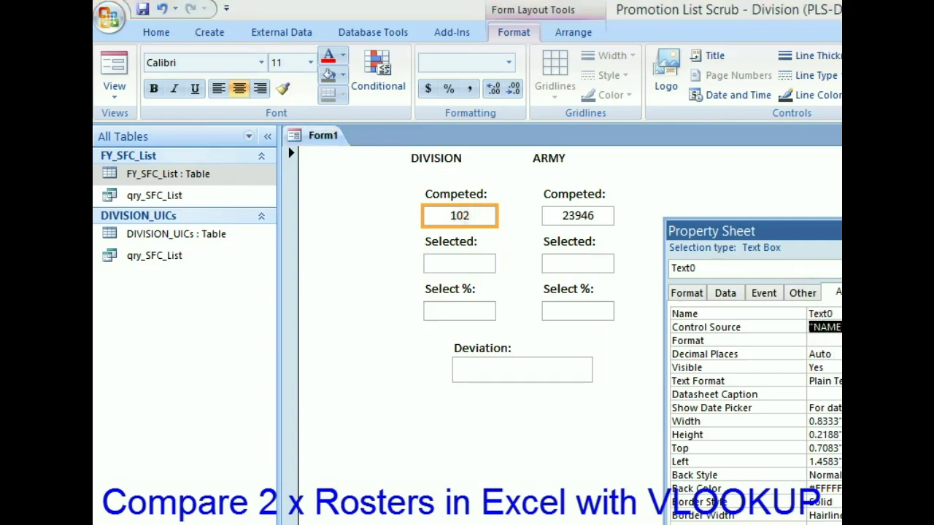
click(462, 265)
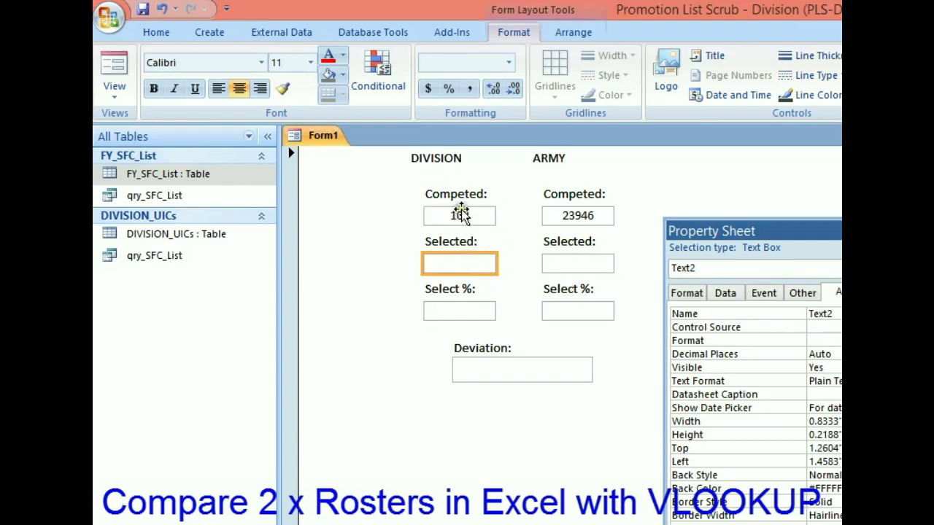
click(816, 327)
text(=DCount("NAME","qry_SFC_List"))
Add the criterion "[SEQ#] is not null" to the Selected box's DCount so it shows 21.
drag(799, 232, 449, 296)
drag(615, 380, 725, 376)
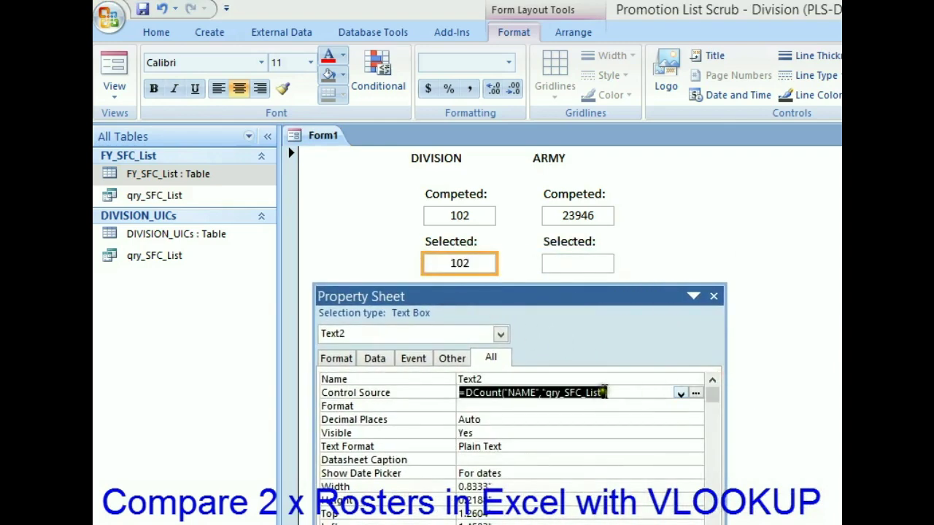
click(605, 390)
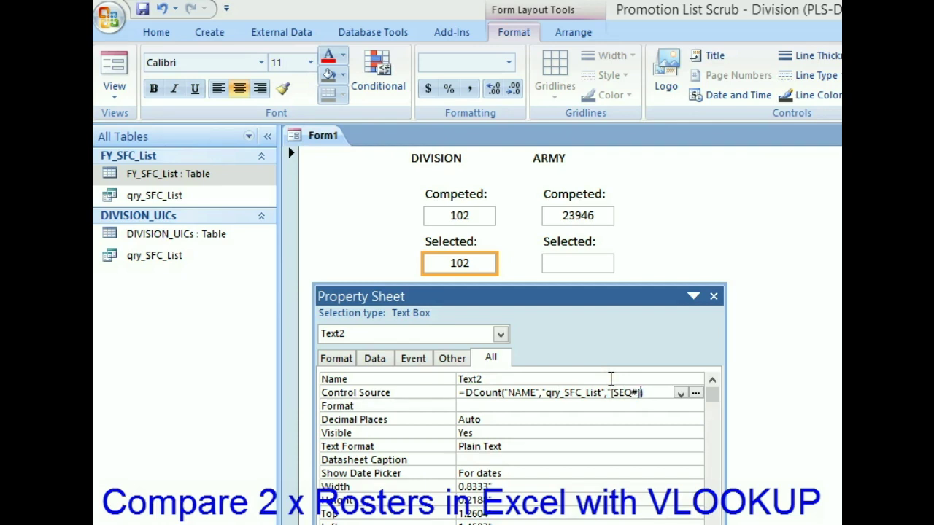
text(null)
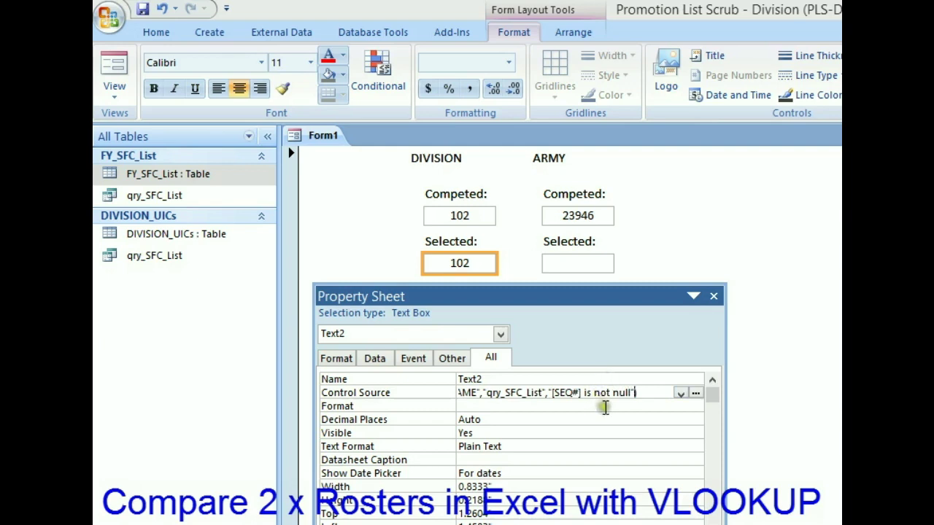
click(605, 407)
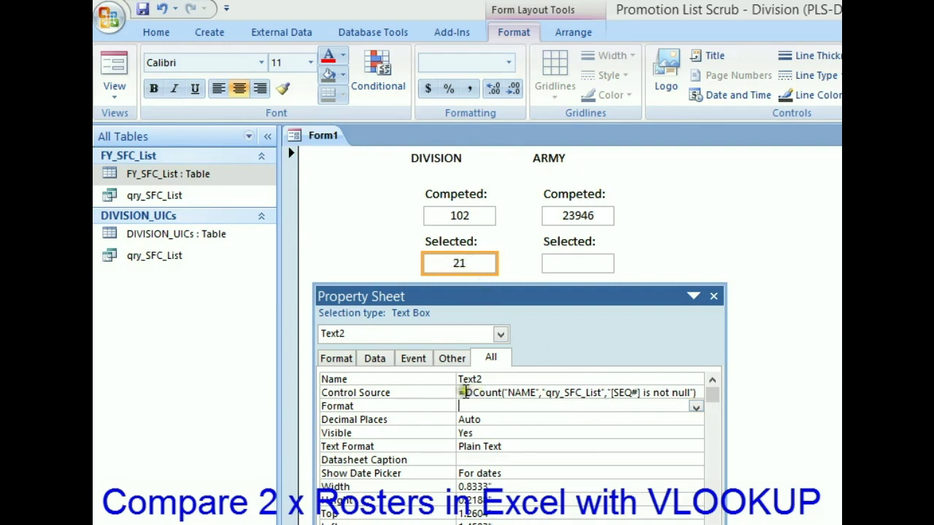
click(457, 393)
drag(457, 392, 714, 394)
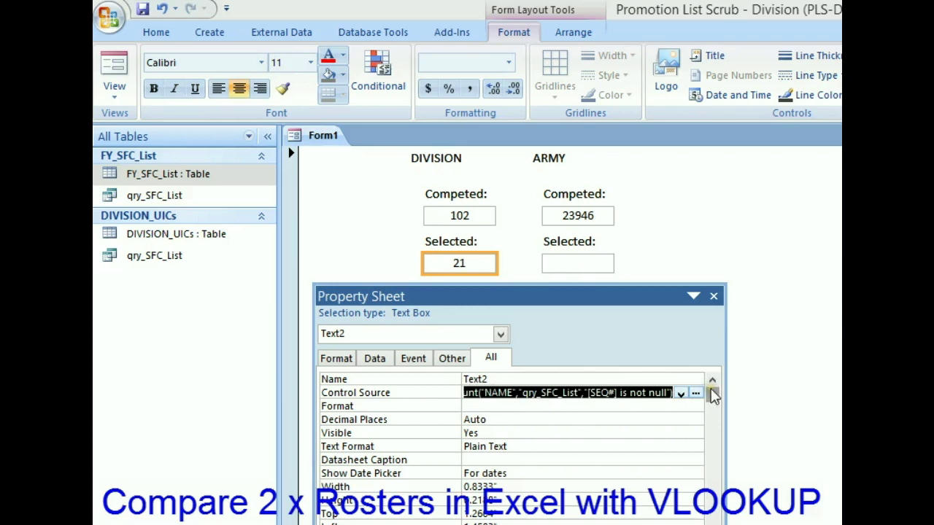
click(574, 266)
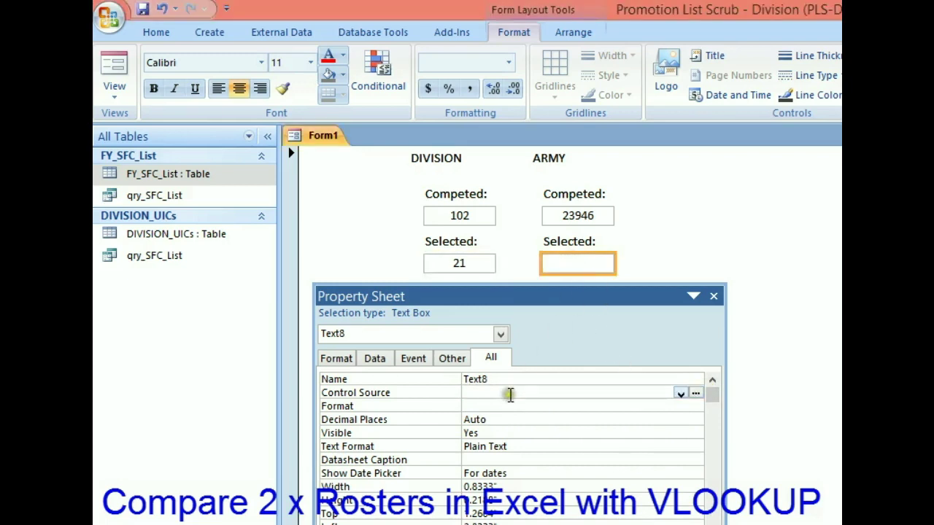
Set the ARMY Selected box's Control Source to =DCount("NAME","FY_SFC_list","[SEQ#] is not null").
click(478, 392)
text("qry_SFC_List","[SEQ#] is not null"))
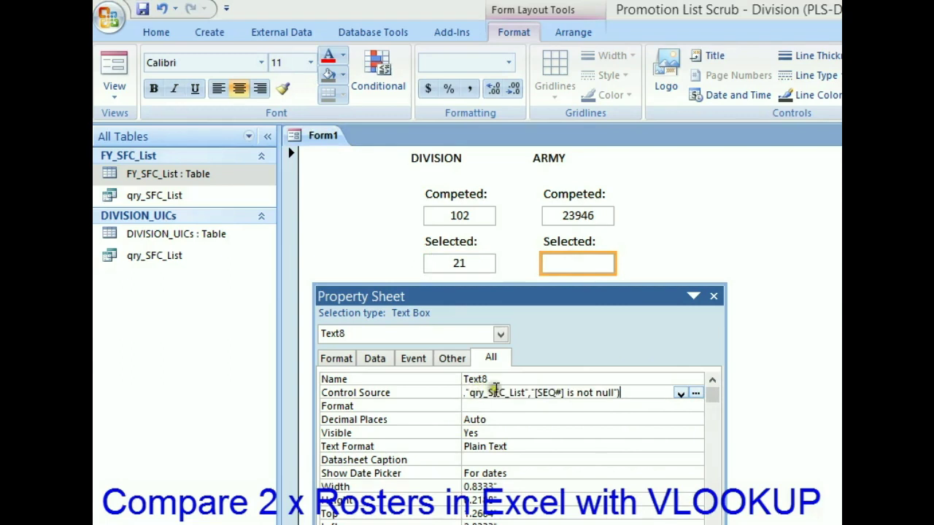
drag(471, 394, 527, 395)
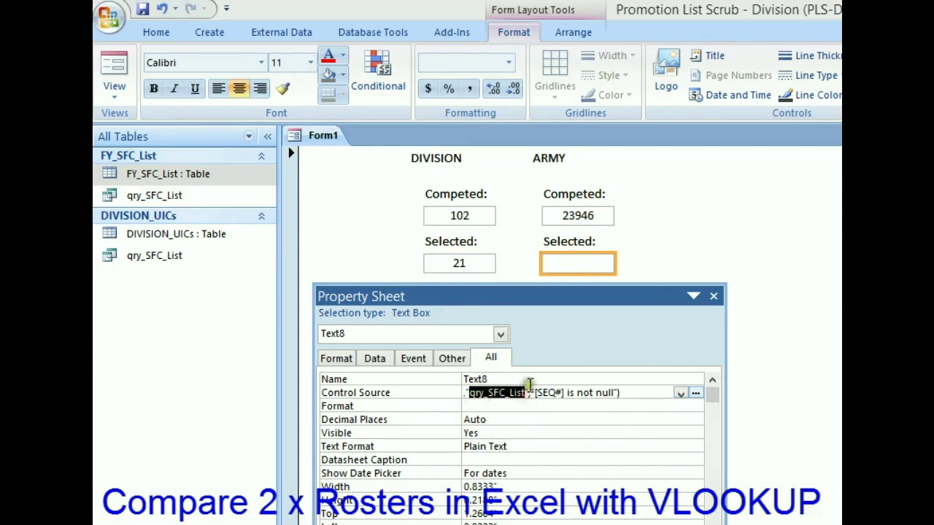
text(FY)
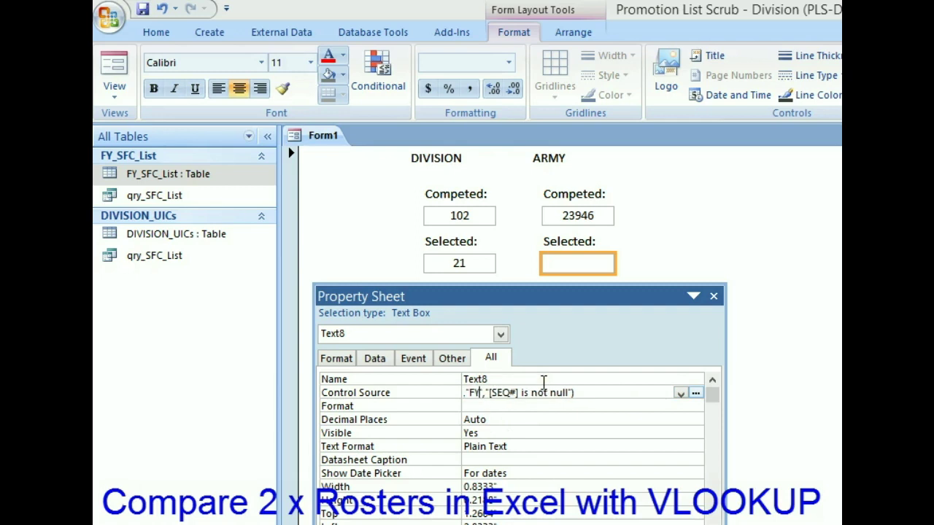
text(_SFC_)
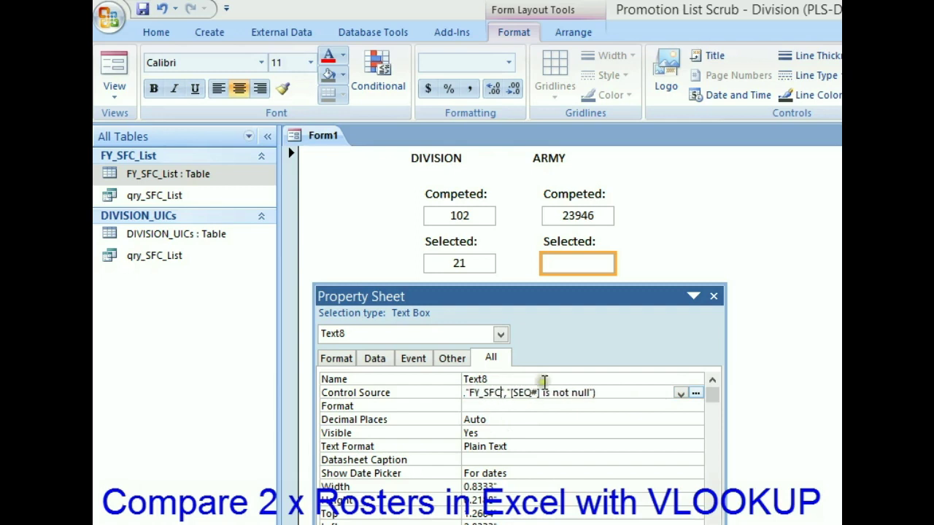
text(list)
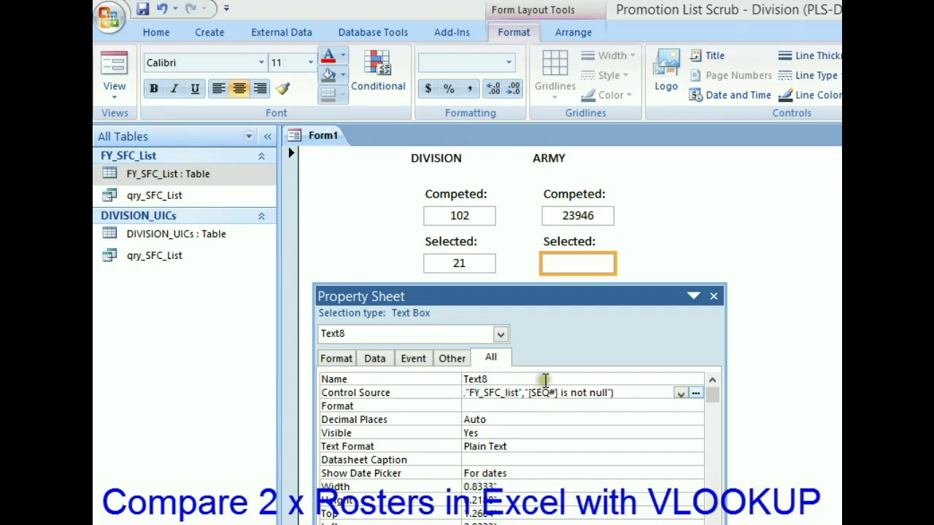
drag(493, 394, 412, 393)
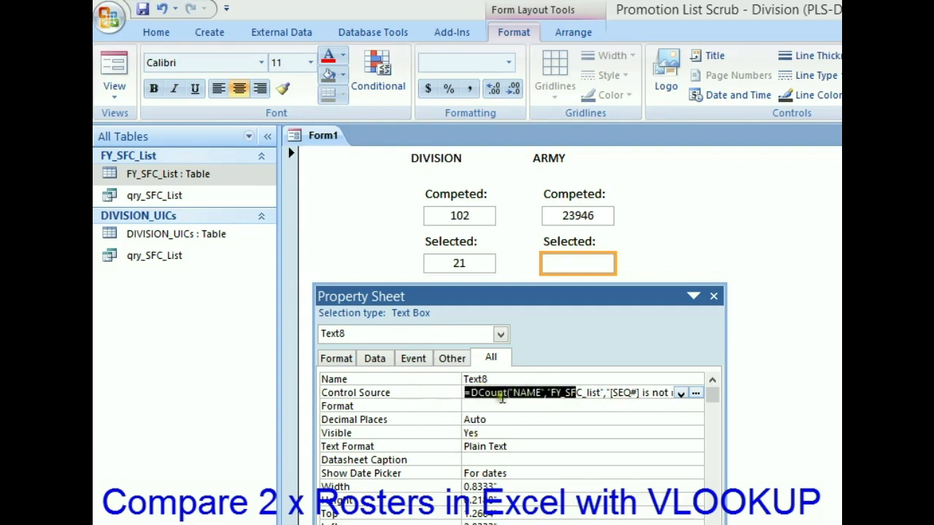
click(530, 394)
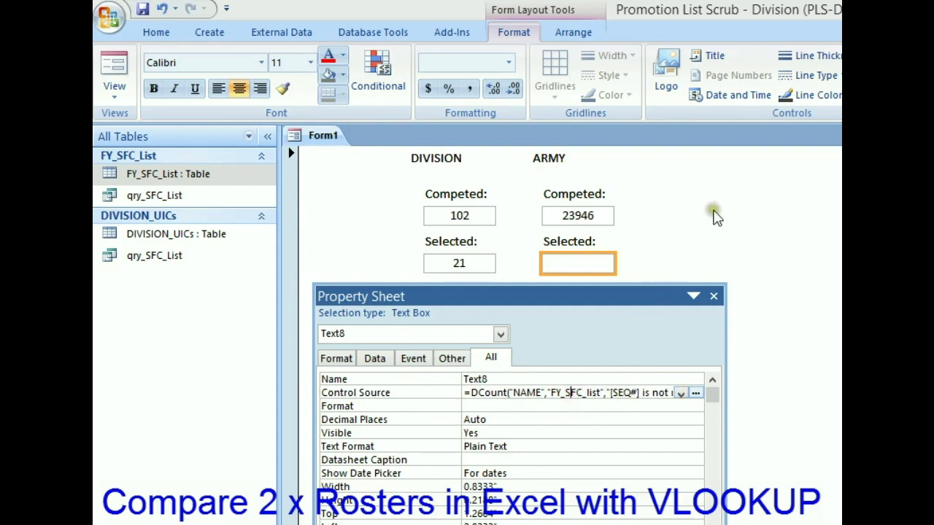
click(714, 215)
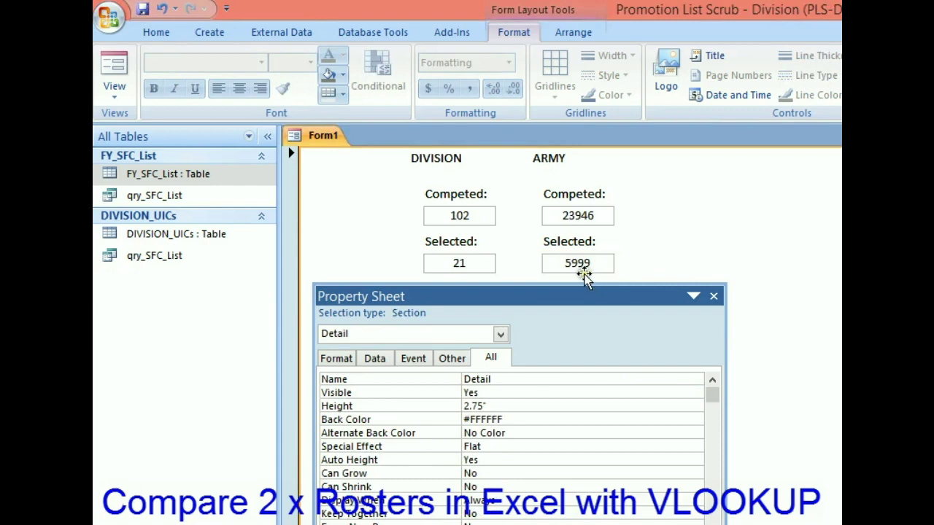
Narrow the property sheet and move it off the form.
click(557, 299)
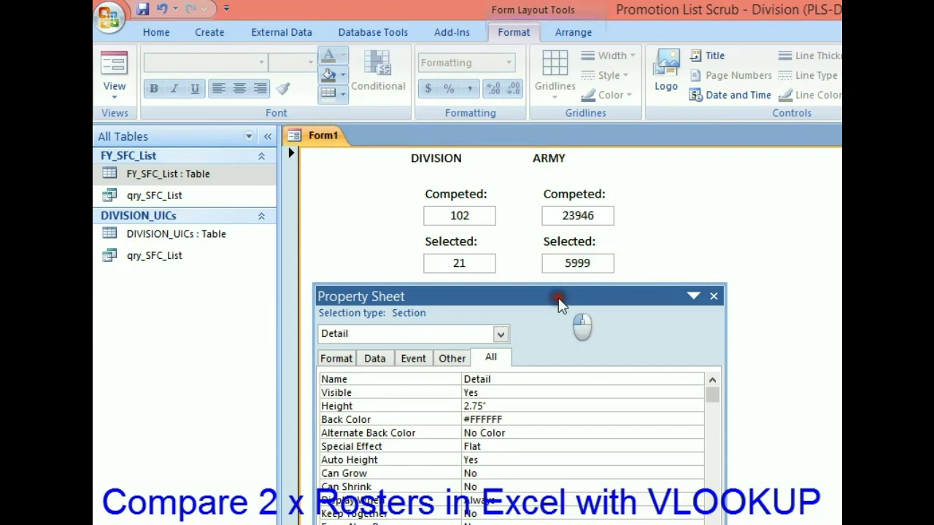
drag(558, 299, 540, 303)
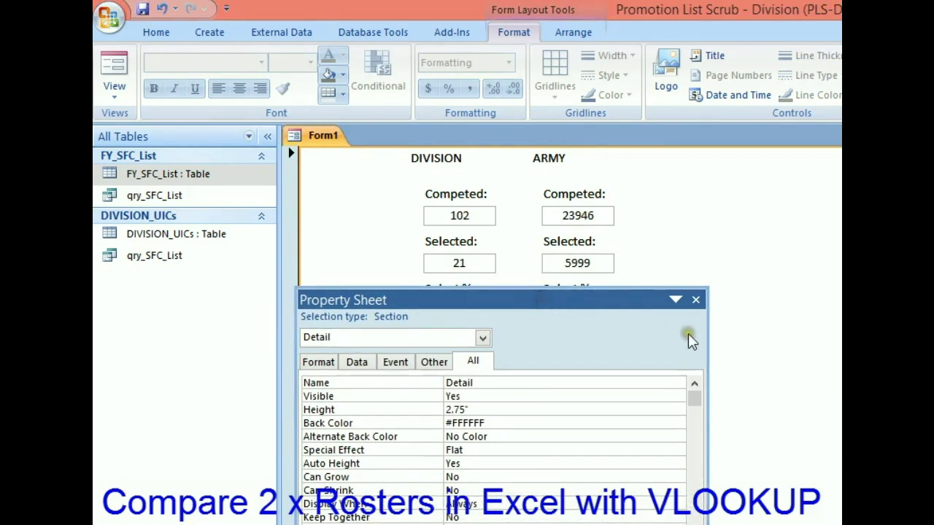
drag(706, 330, 611, 340)
drag(475, 300, 270, 126)
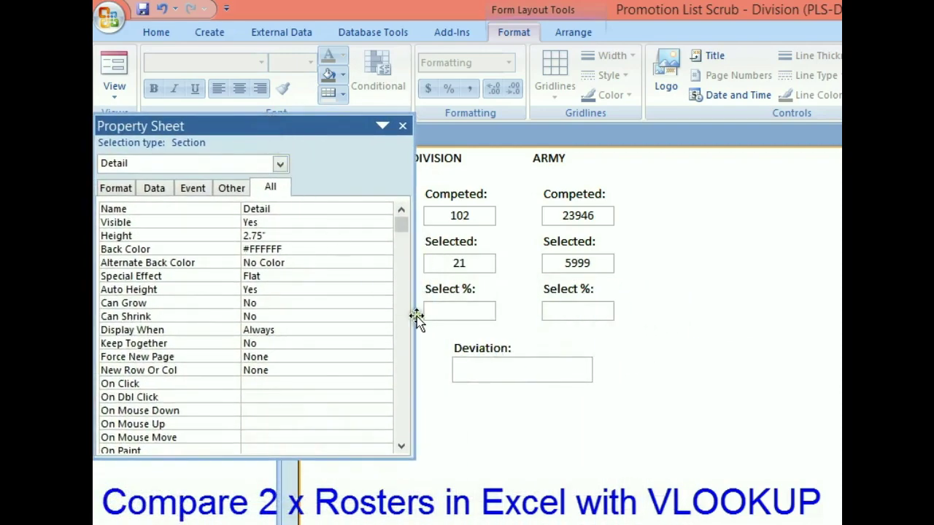
Review the Control Sources of the DIVISION Selected and Competed count boxes.
click(472, 316)
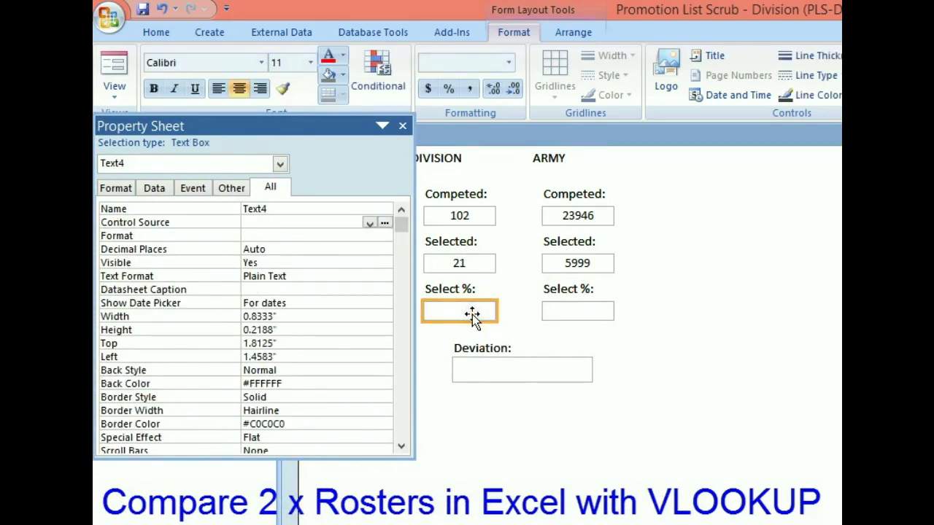
click(456, 261)
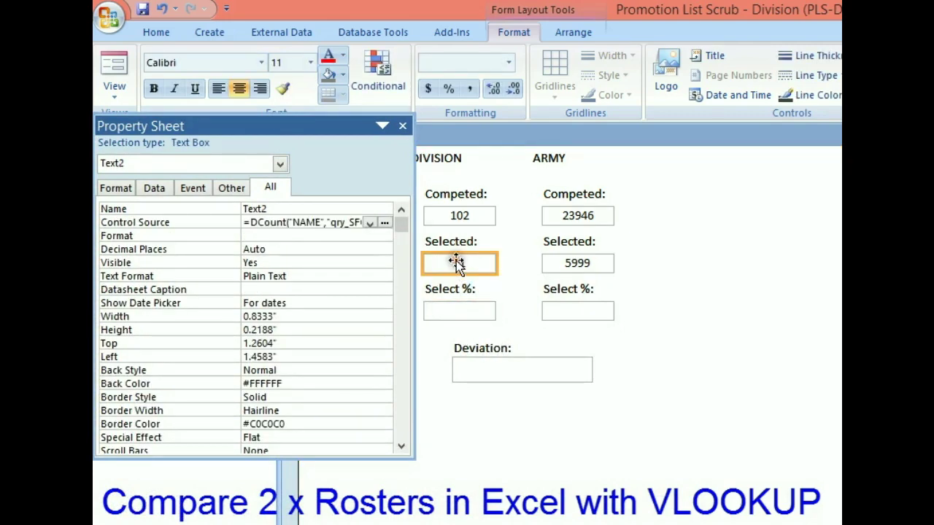
click(456, 222)
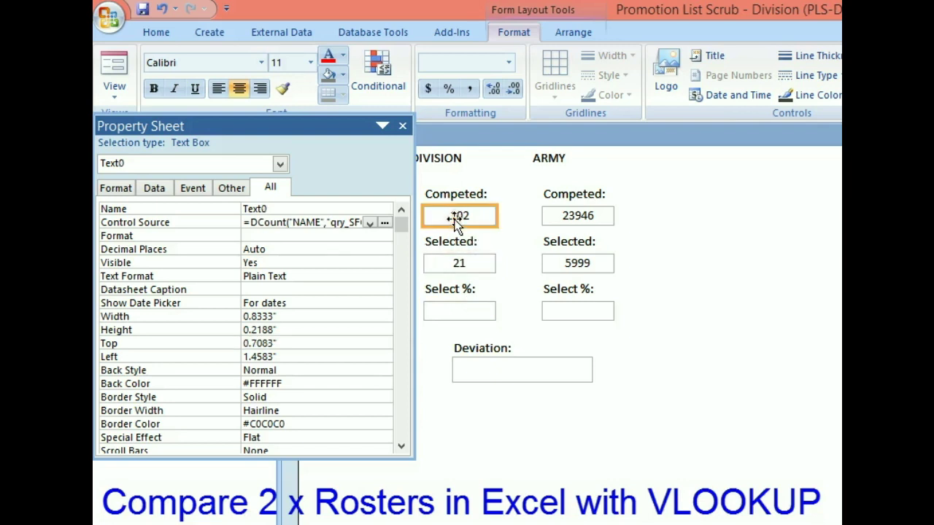
click(458, 266)
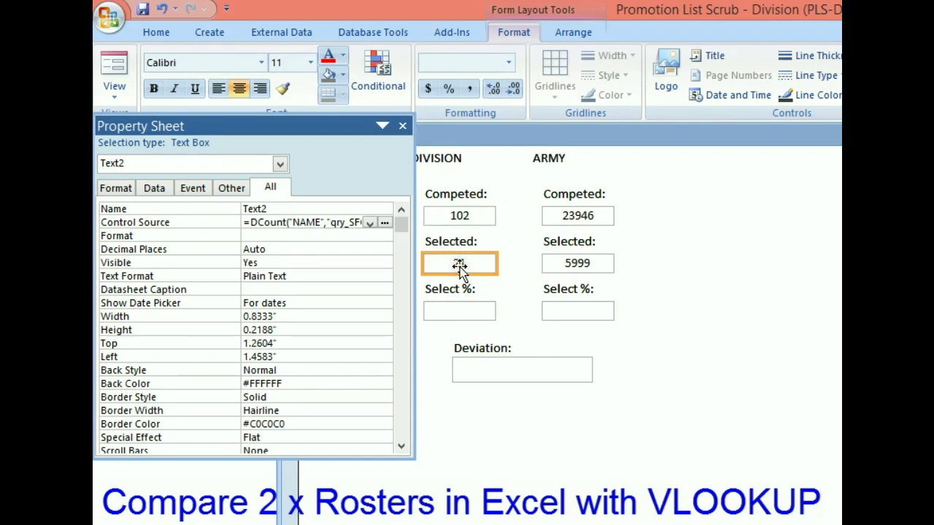
click(459, 219)
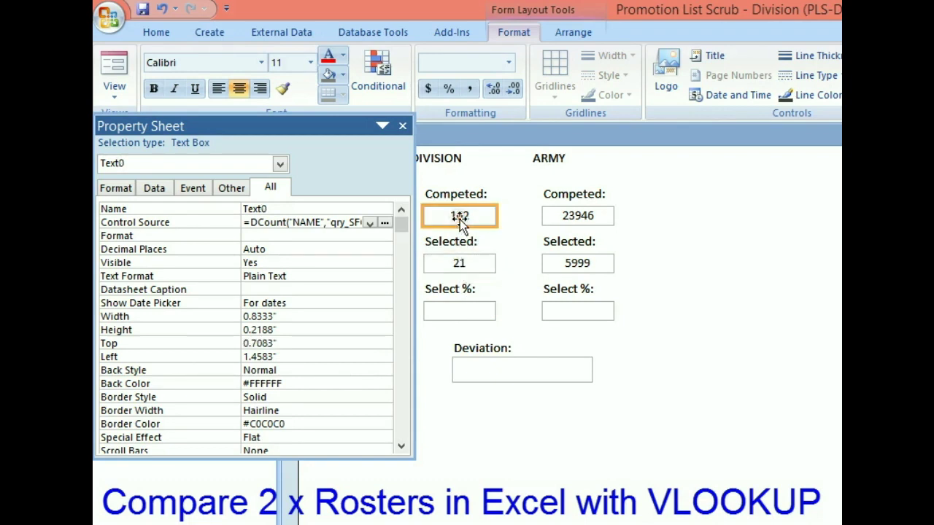
Begin typing a =text formula into the DIVISION Select % box's Control Source.
click(463, 309)
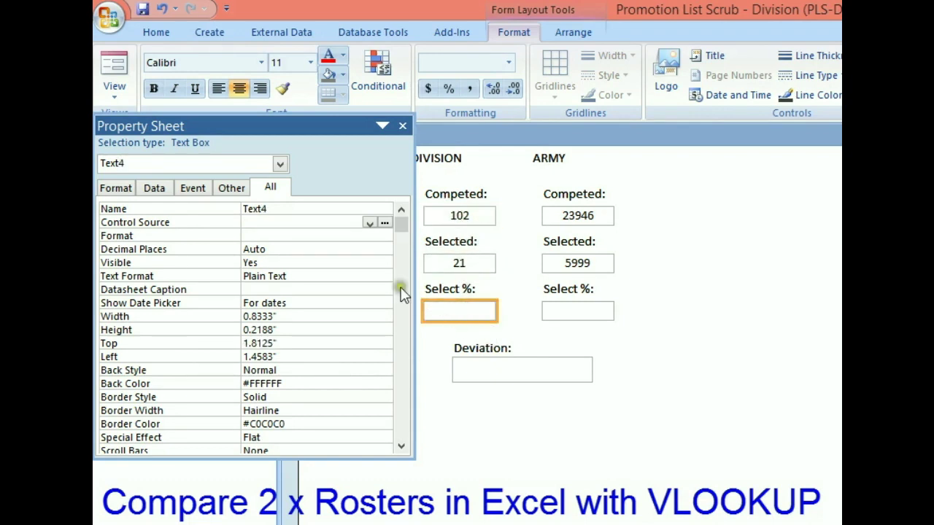
click(284, 223)
text(=text2/text0)
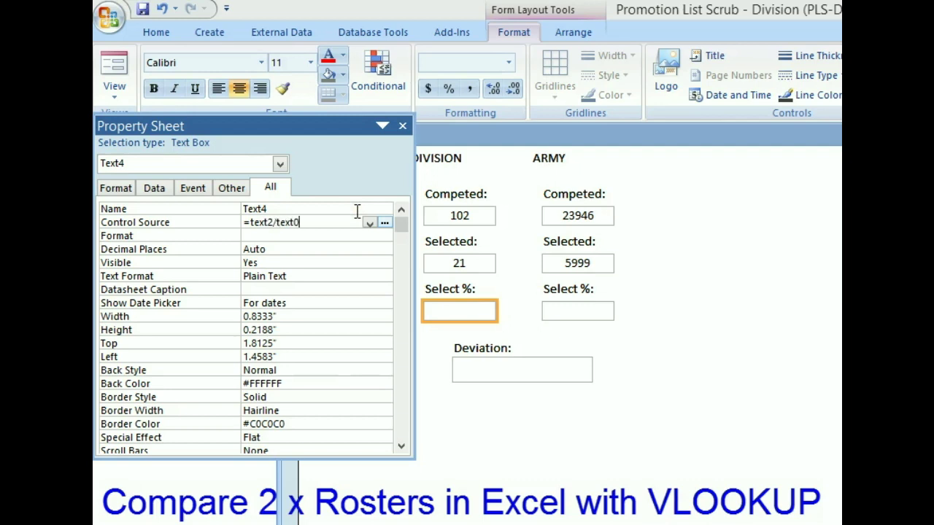
Set DIVISION Select % to =[text2]/[text0] in Percent format, showing 20.59%.
click(354, 235)
click(385, 237)
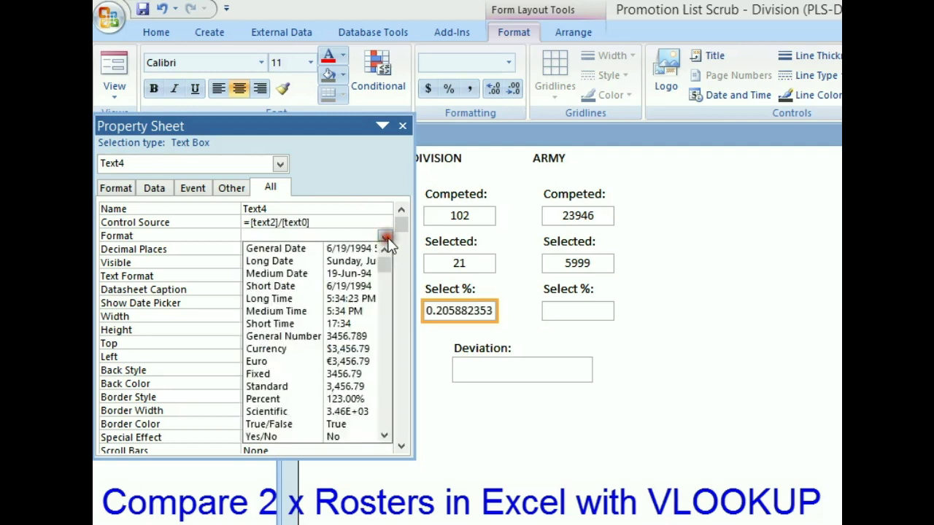
click(350, 399)
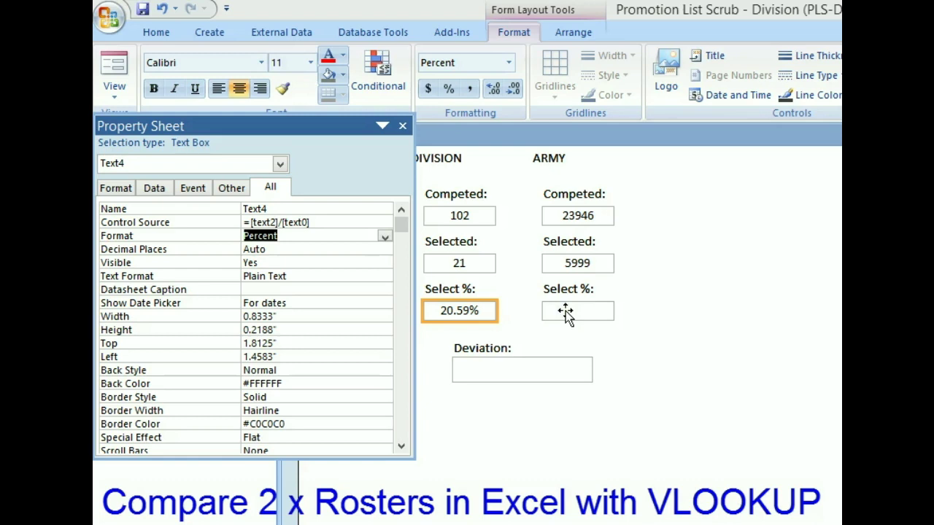
click(568, 264)
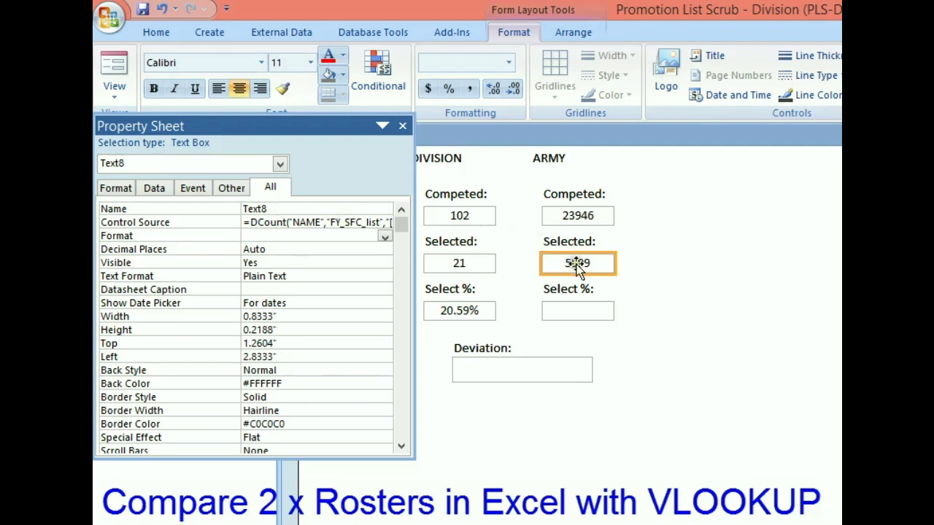
Set ARMY Select % to =[text8]/[text6] in Percent format, showing 25.05%.
click(573, 215)
click(570, 312)
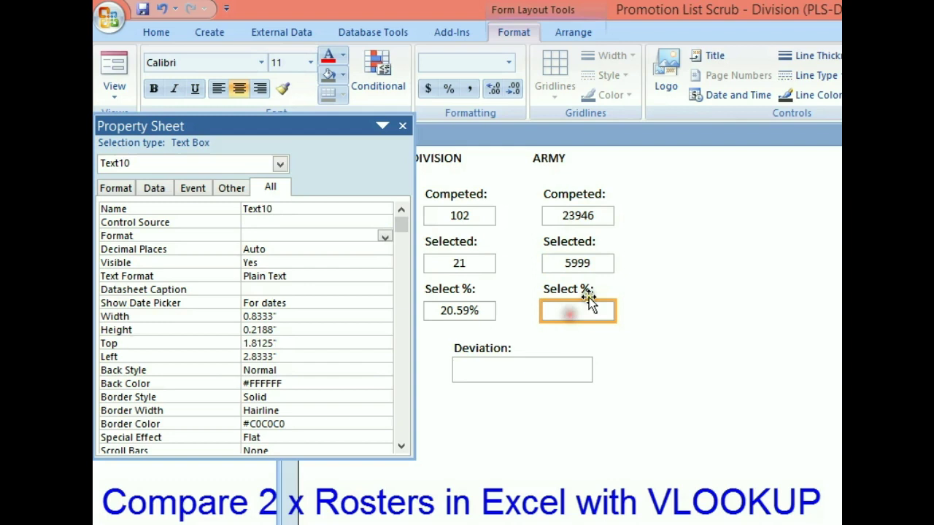
click(262, 226)
text(=text)
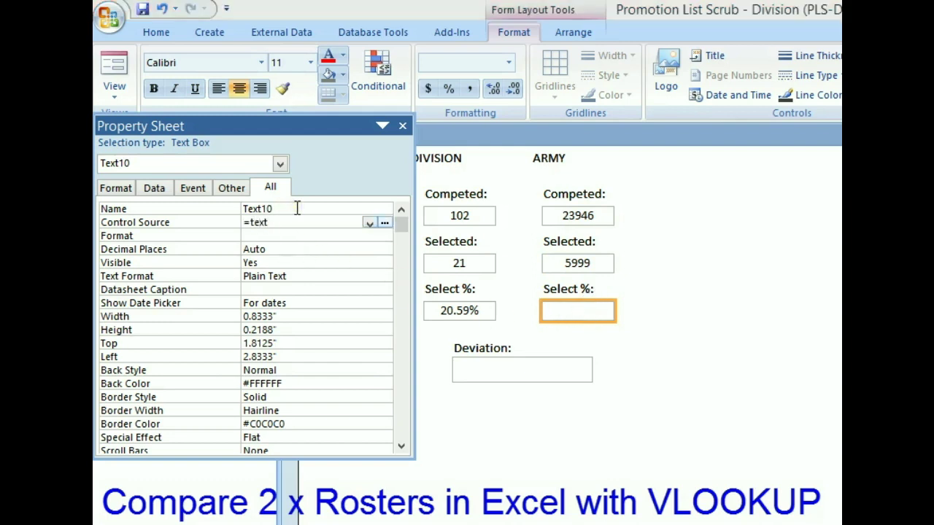
text(8/tex)
text(6)
click(279, 235)
click(383, 237)
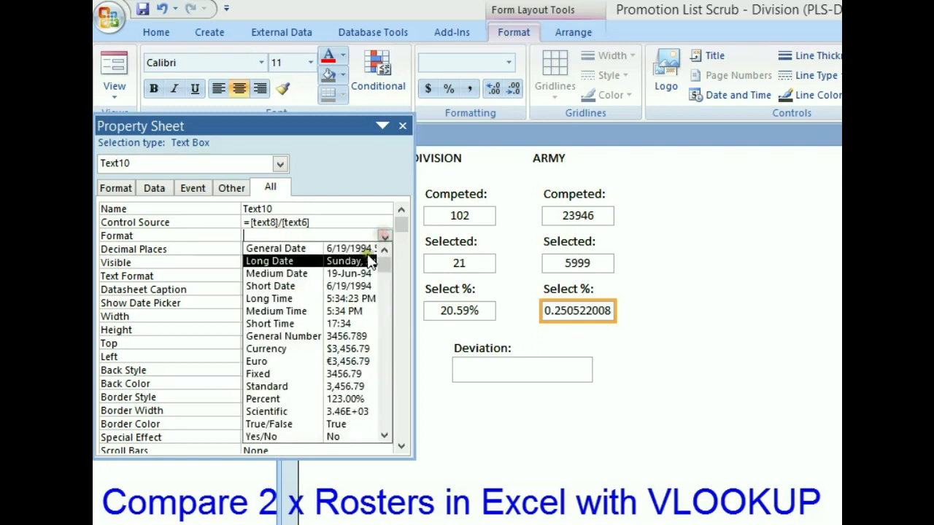
click(349, 398)
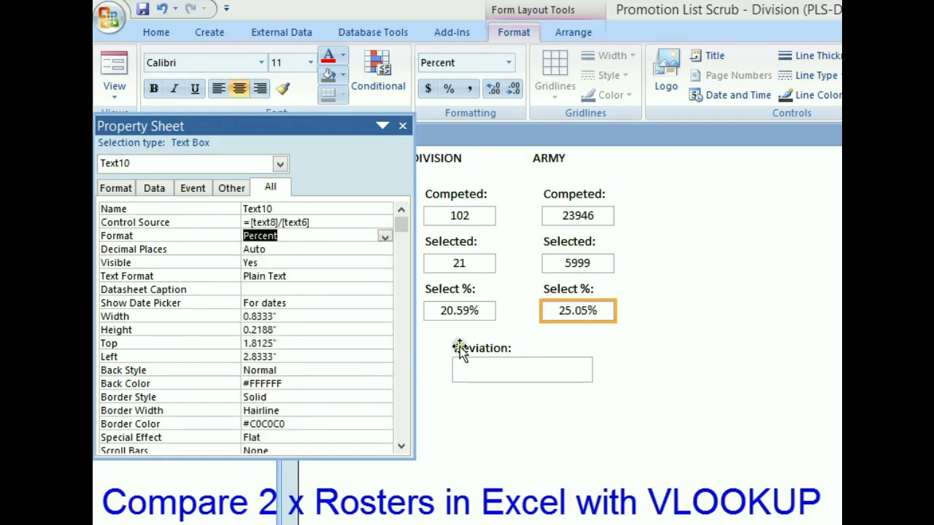
Check both Select % boxes' properties, then select the empty Deviation box.
click(450, 309)
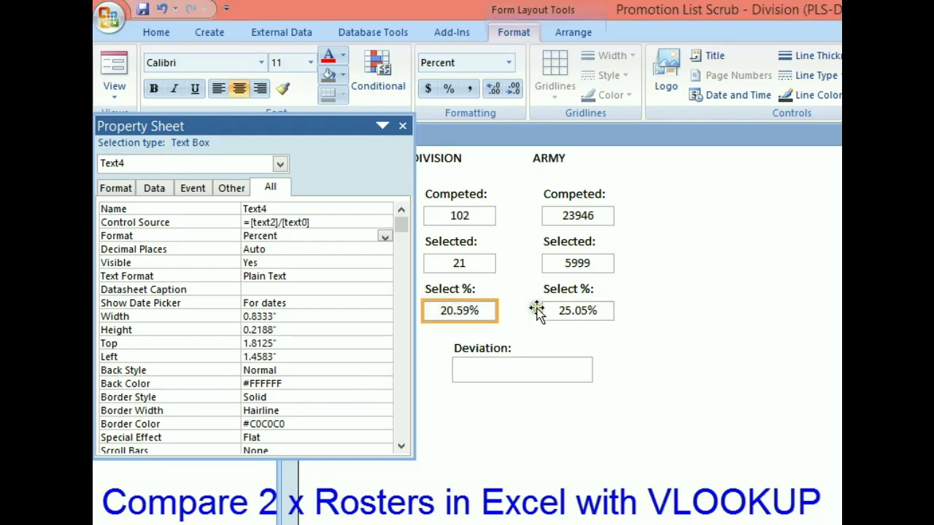
click(586, 309)
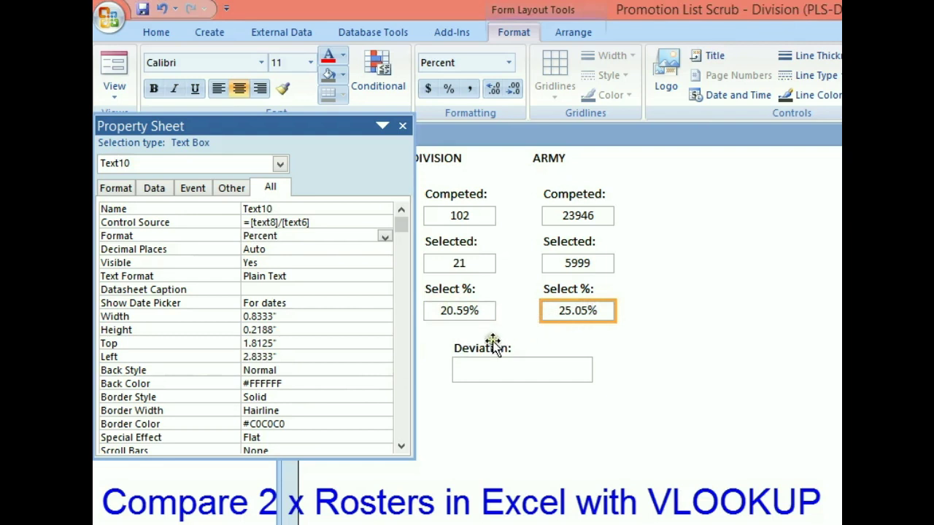
click(486, 376)
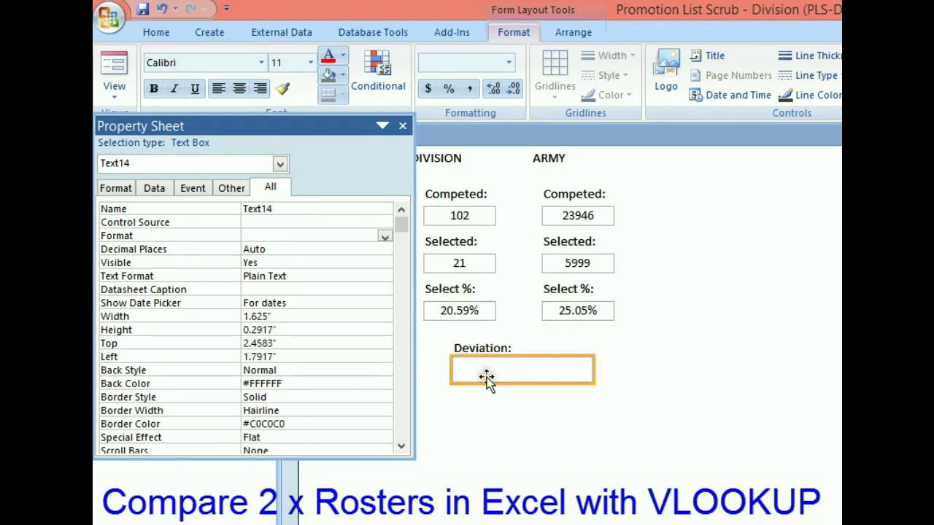
Set Deviation to =[text10]-[text4] as a centred percentage showing 4.46%, then close the property sheet.
click(259, 223)
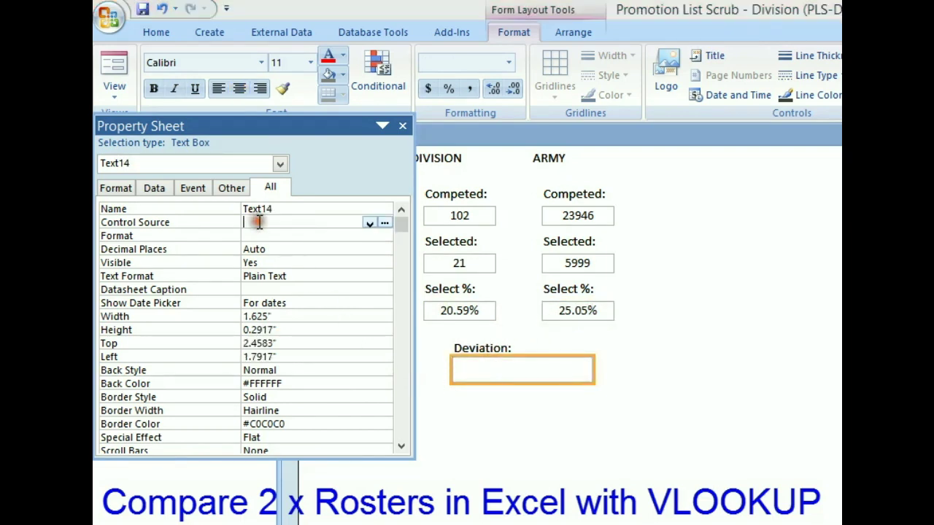
text(=[text10-text)
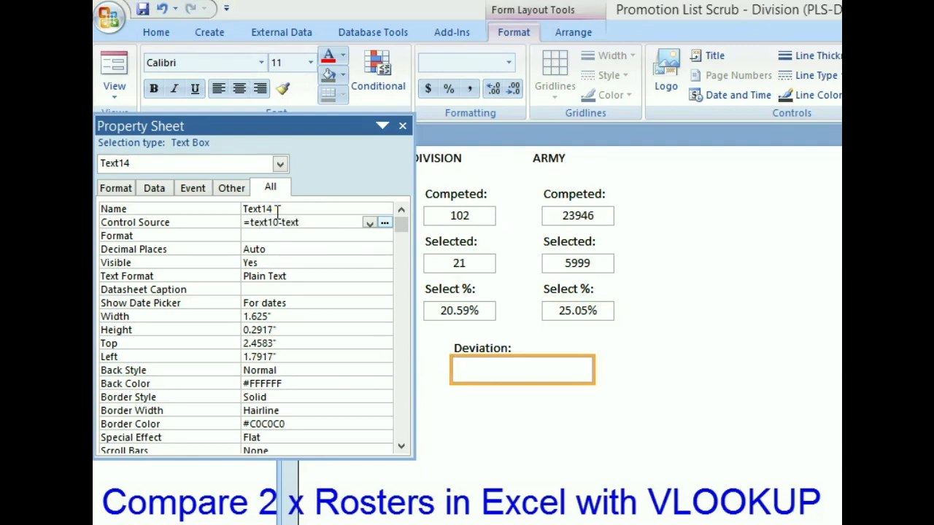
text(10]-[text4)
click(343, 236)
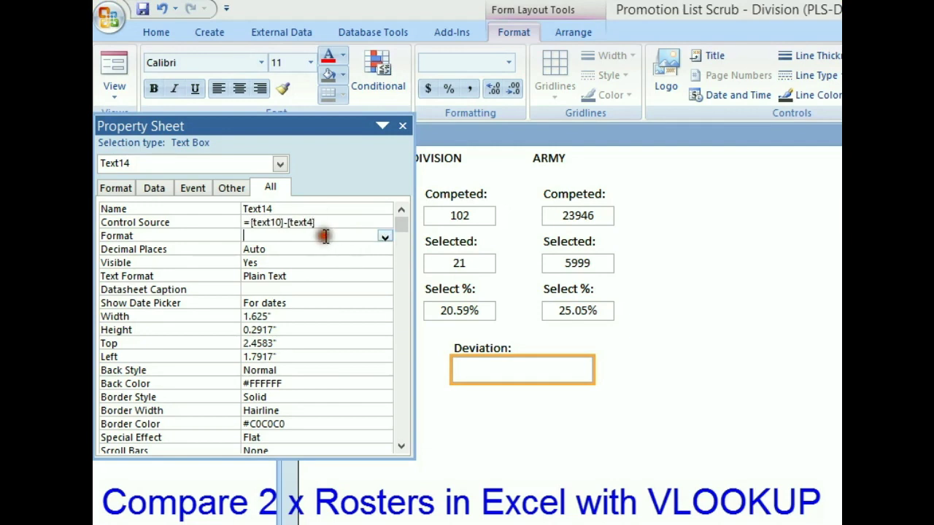
click(384, 236)
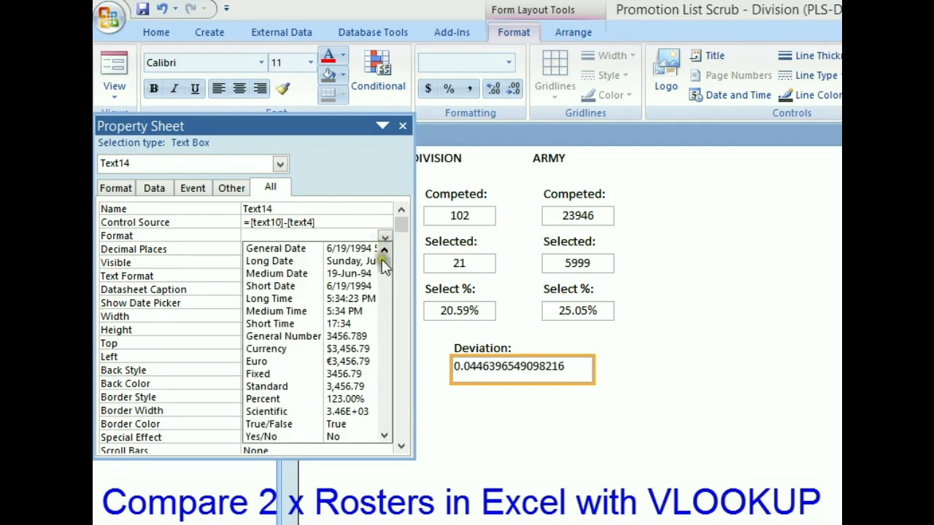
click(356, 399)
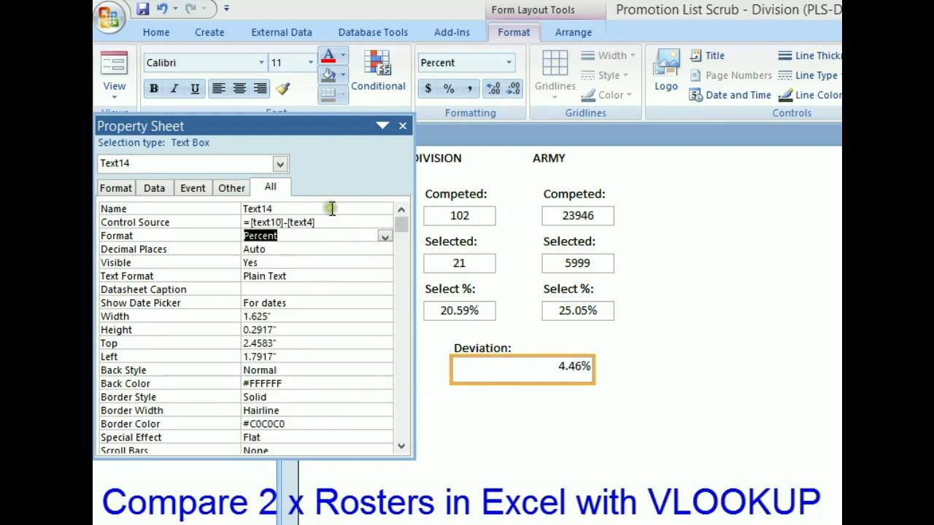
click(250, 89)
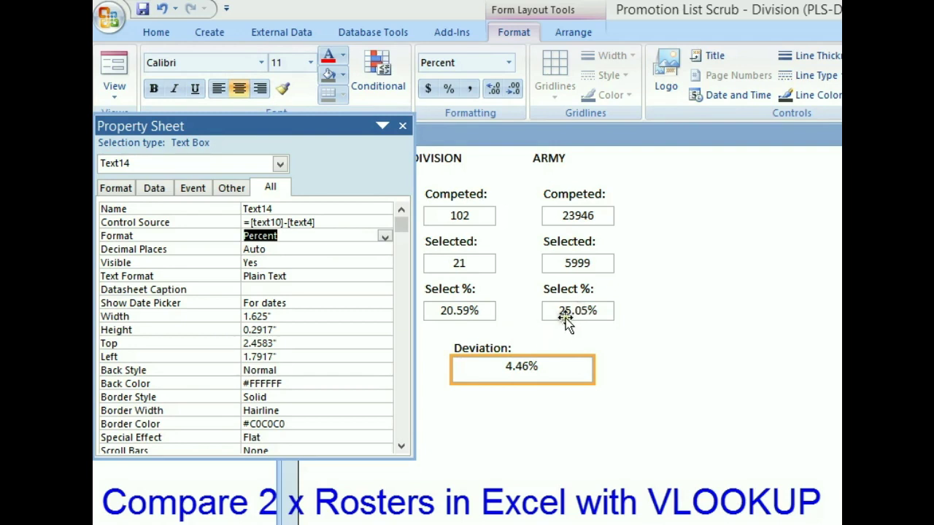
click(402, 127)
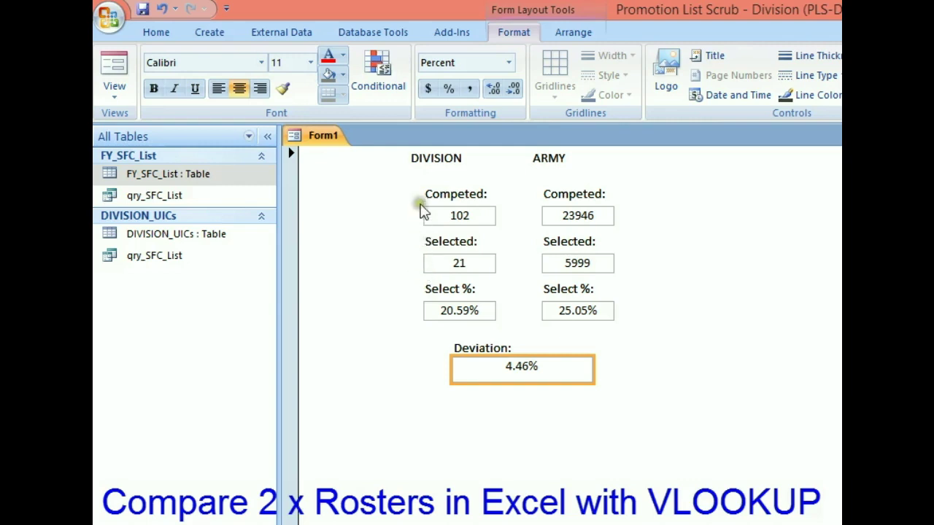
Move the DIVISION and ARMY headings down over their value columns.
drag(434, 158, 444, 174)
drag(536, 165, 546, 183)
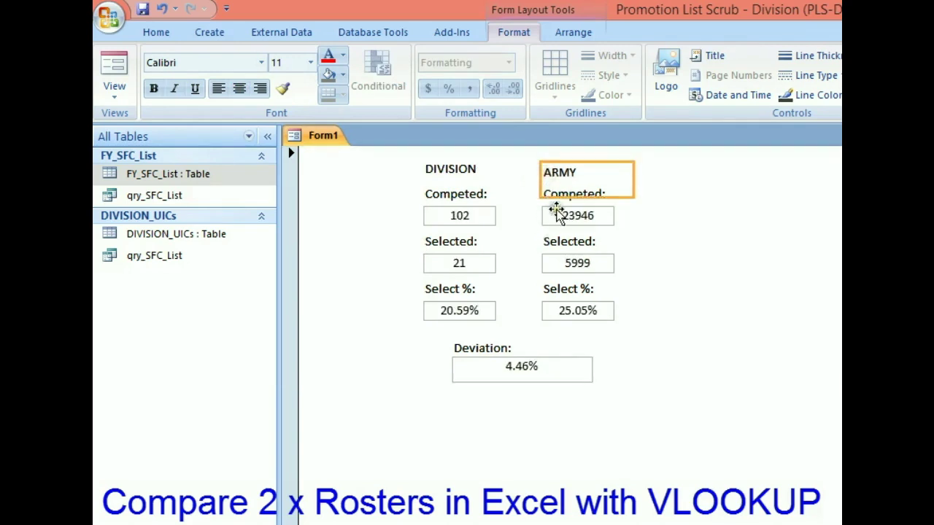
click(712, 217)
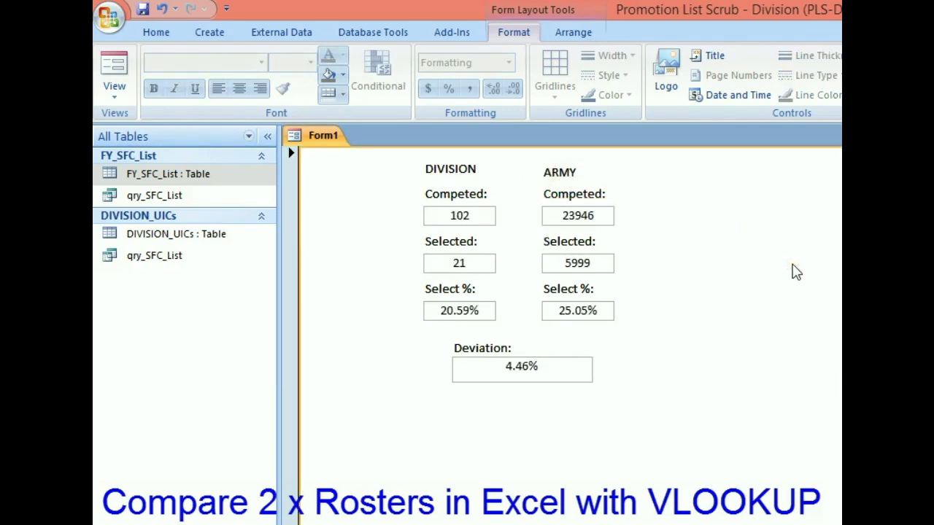